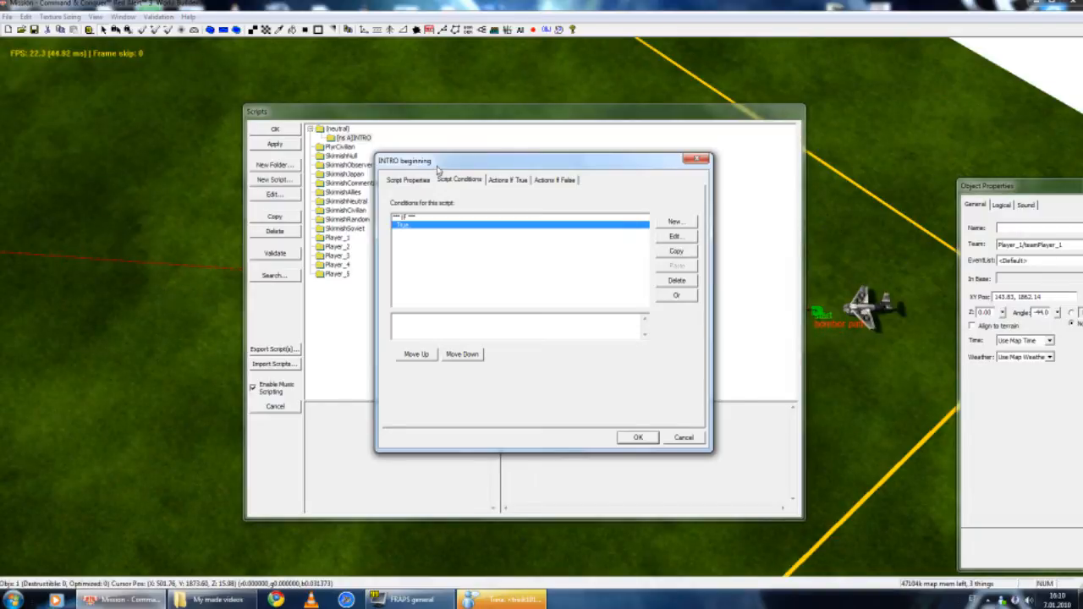
Step: Try switching the INTRO beginning script's Script is Active and Deactivate upon success flags, leaving both enabled
{"action": "left_click", "coordinate": [493, 179]}
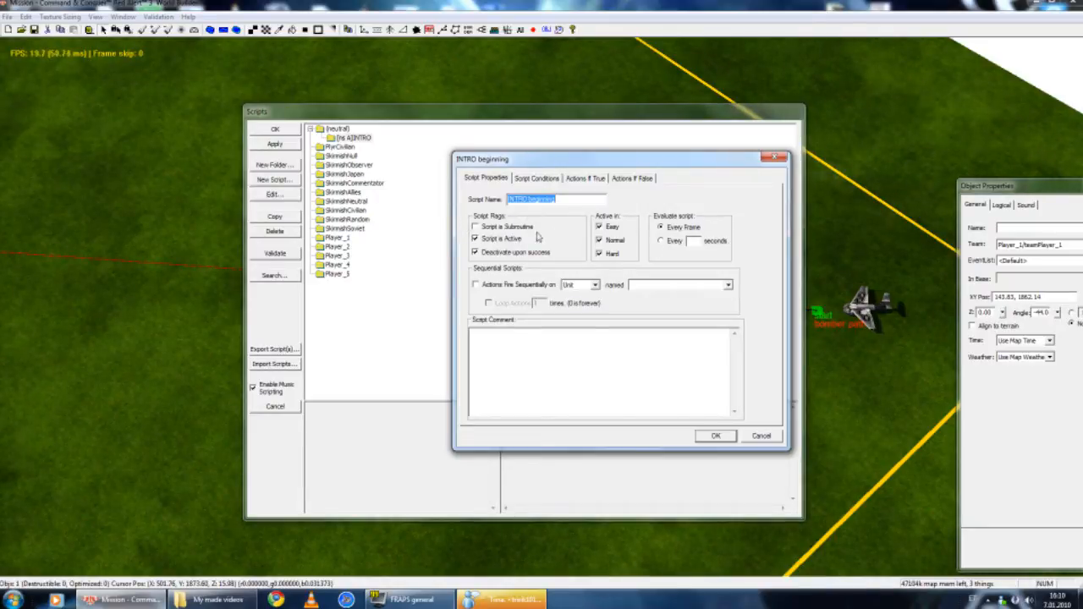
{"action": "left_click", "coordinate": [476, 239]}
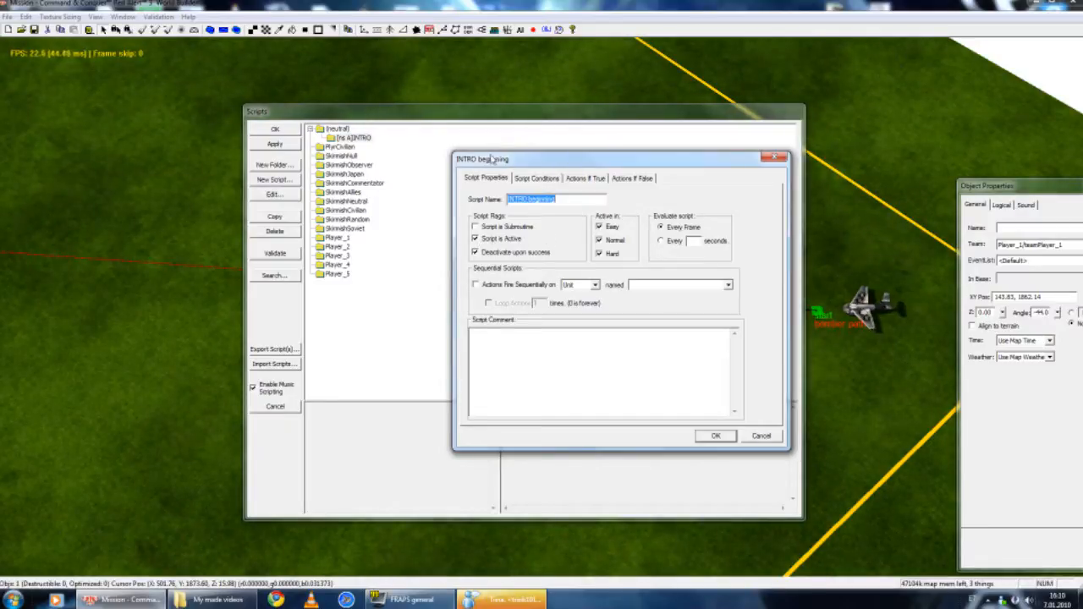
{"action": "left_click_drag", "start_coordinate": [504, 169], "coordinate": [463, 172]}
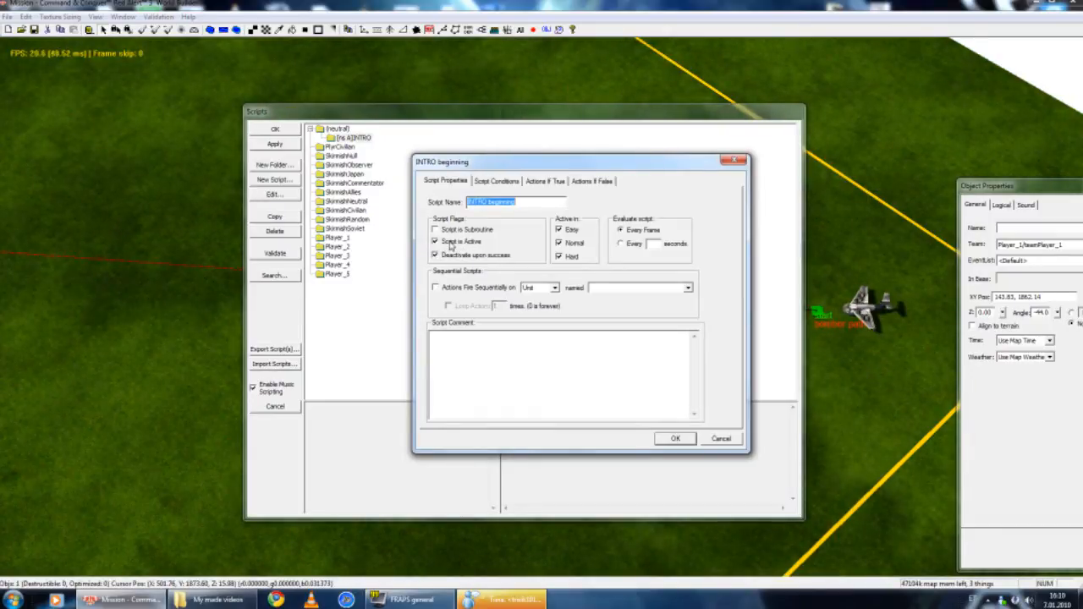
{"action": "left_click", "coordinate": [435, 242]}
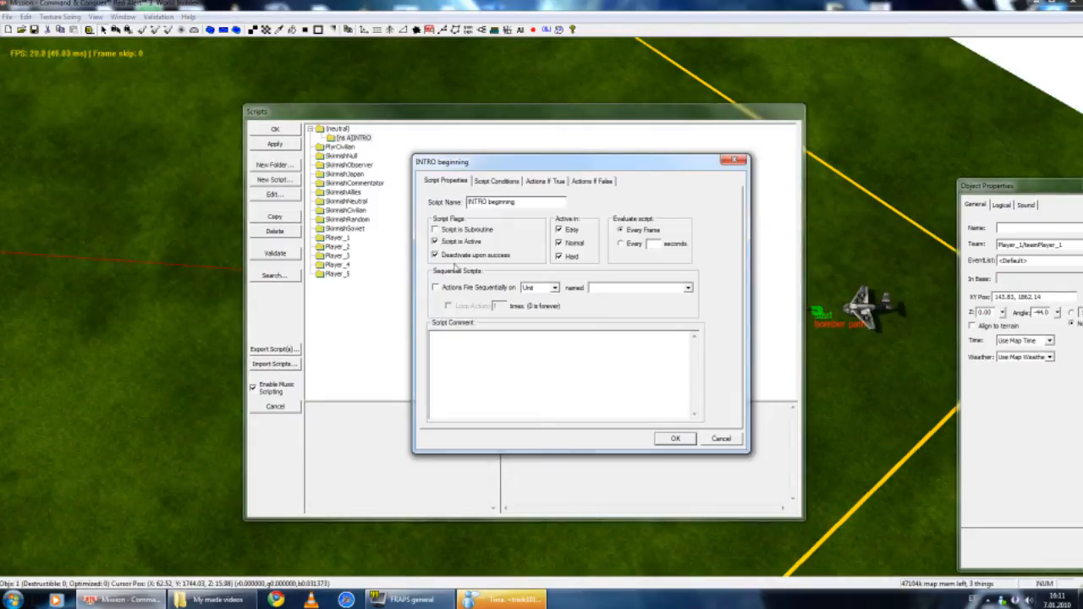
{"action": "left_click", "coordinate": [435, 254]}
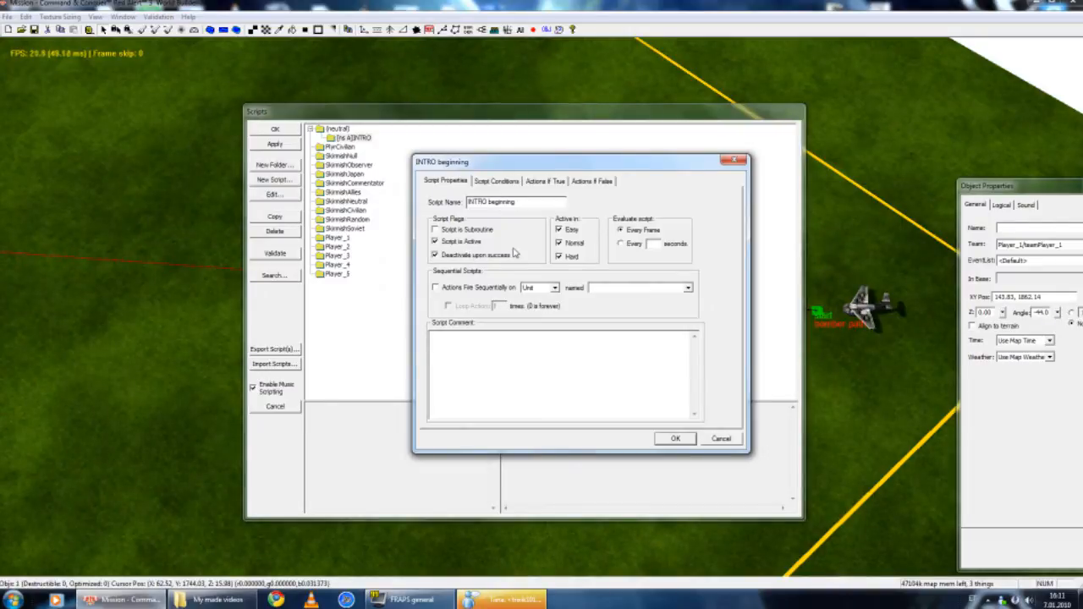
{"action": "mouse_move", "coordinate": [468, 164]}
{"action": "left_mouse_down"}
{"action": "mouse_move", "coordinate": [489, 171]}
{"action": "mouse_move", "coordinate": [462, 168]}
{"action": "left_mouse_up"}
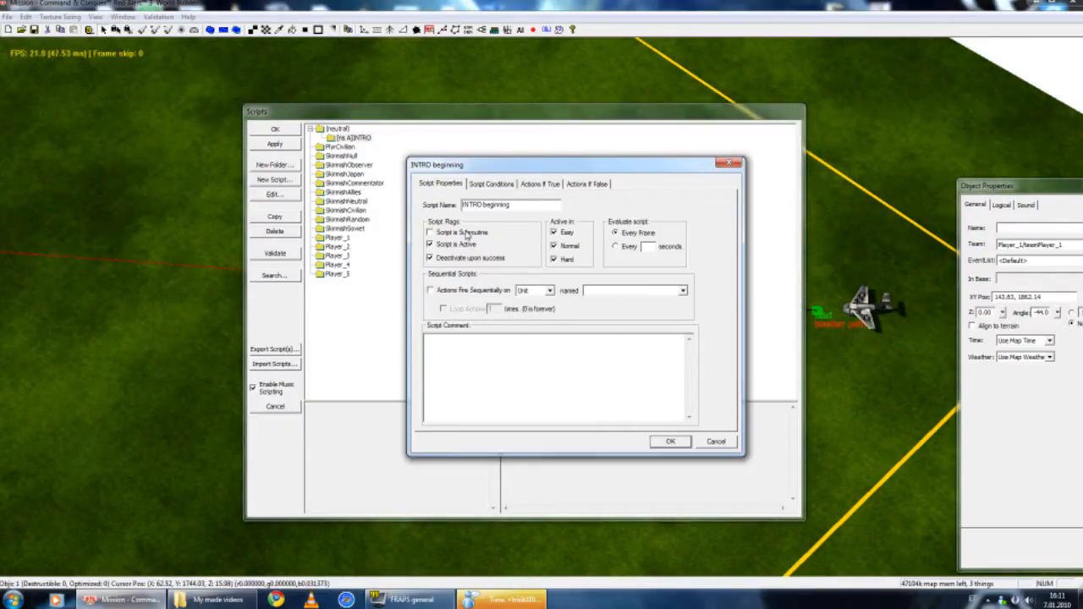
{"action": "left_click", "coordinate": [451, 259]}
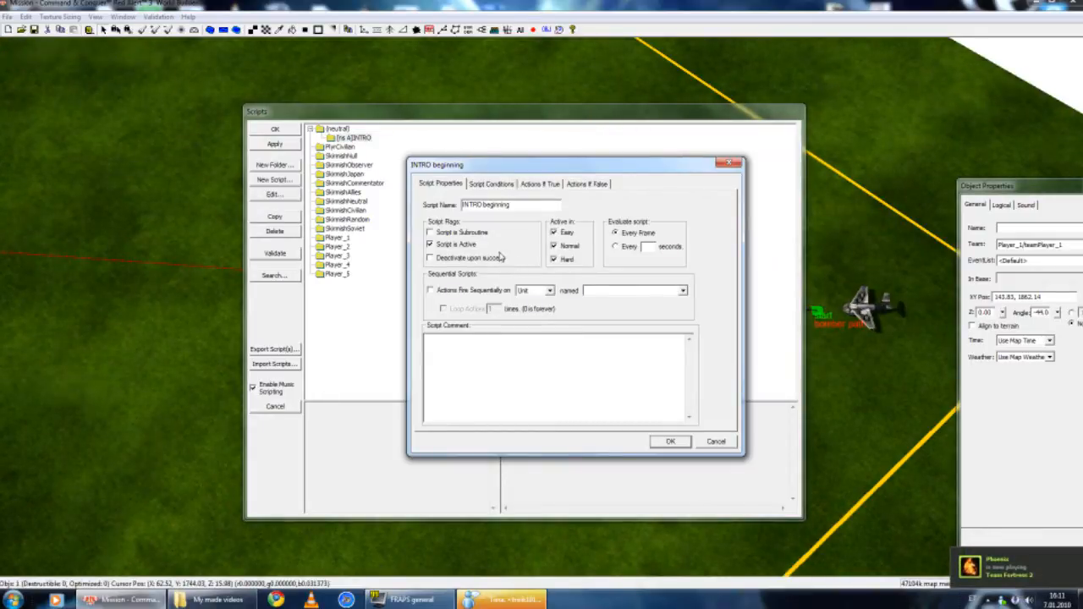
{"action": "left_click", "coordinate": [499, 257]}
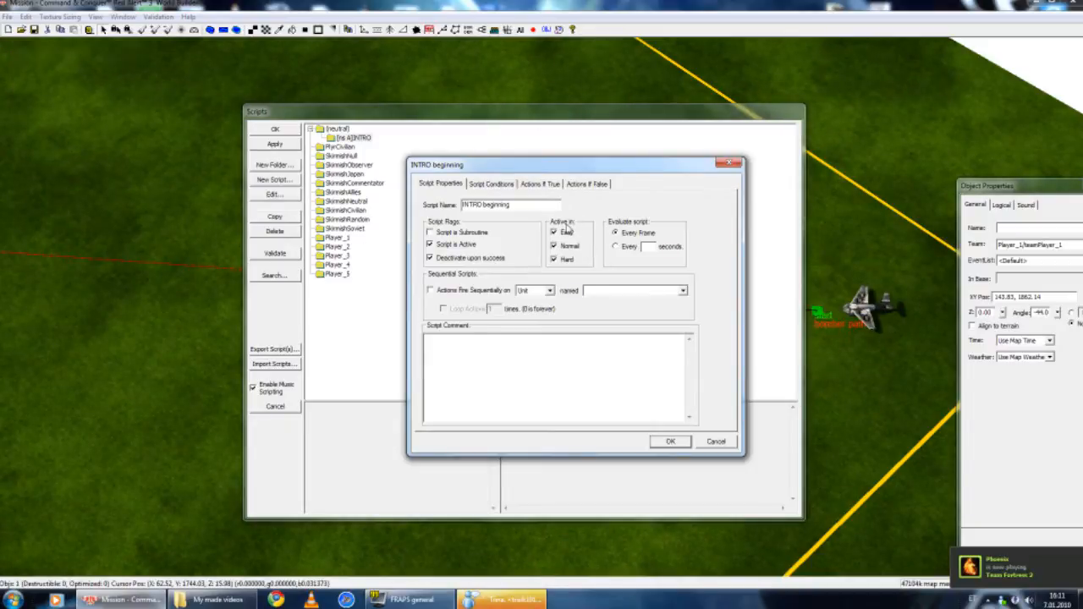
Step: Try deactivating the script for the Easy, Normal and Hard difficulties, and restore all three
{"action": "left_click_drag", "start_coordinate": [569, 168], "coordinate": [695, 111]}
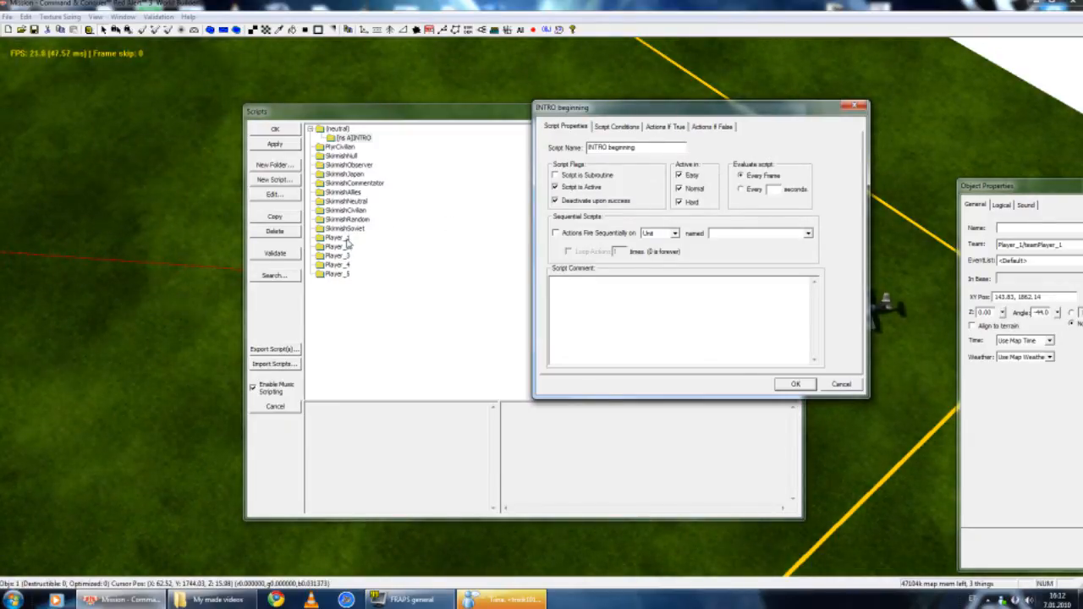
{"action": "left_click", "coordinate": [678, 202]}
{"action": "left_click", "coordinate": [679, 188]}
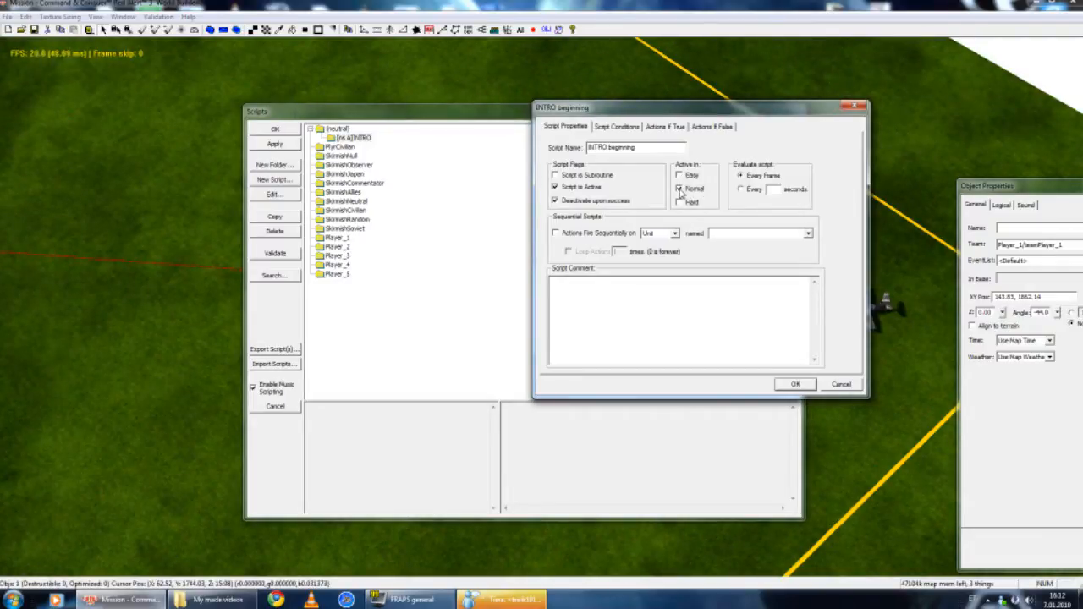
{"action": "left_click", "coordinate": [680, 190]}
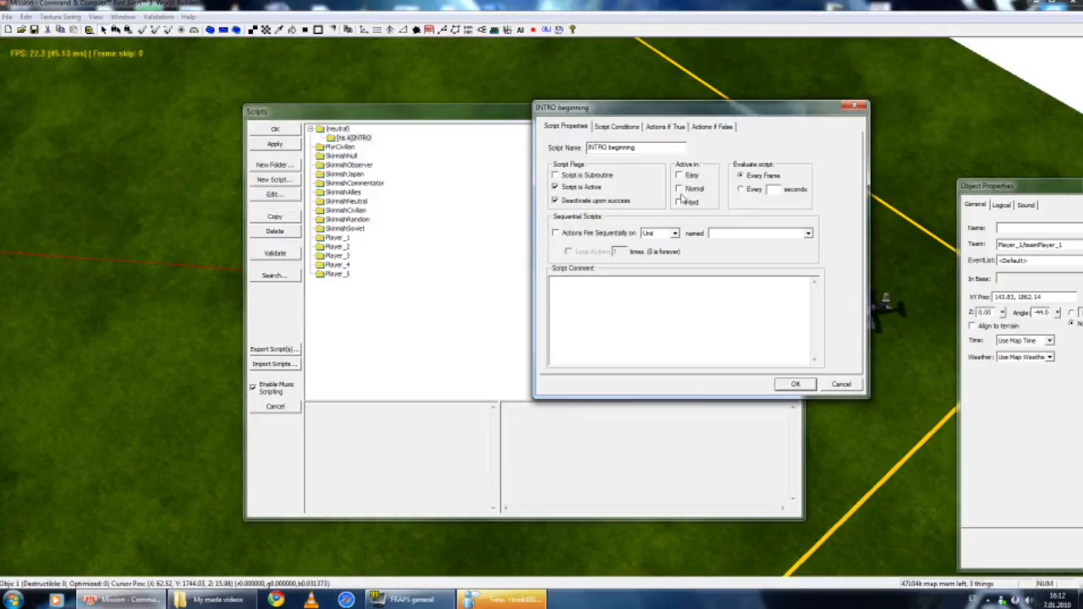
{"action": "left_click", "coordinate": [679, 203]}
{"action": "left_click", "coordinate": [679, 189]}
{"action": "left_click", "coordinate": [679, 176]}
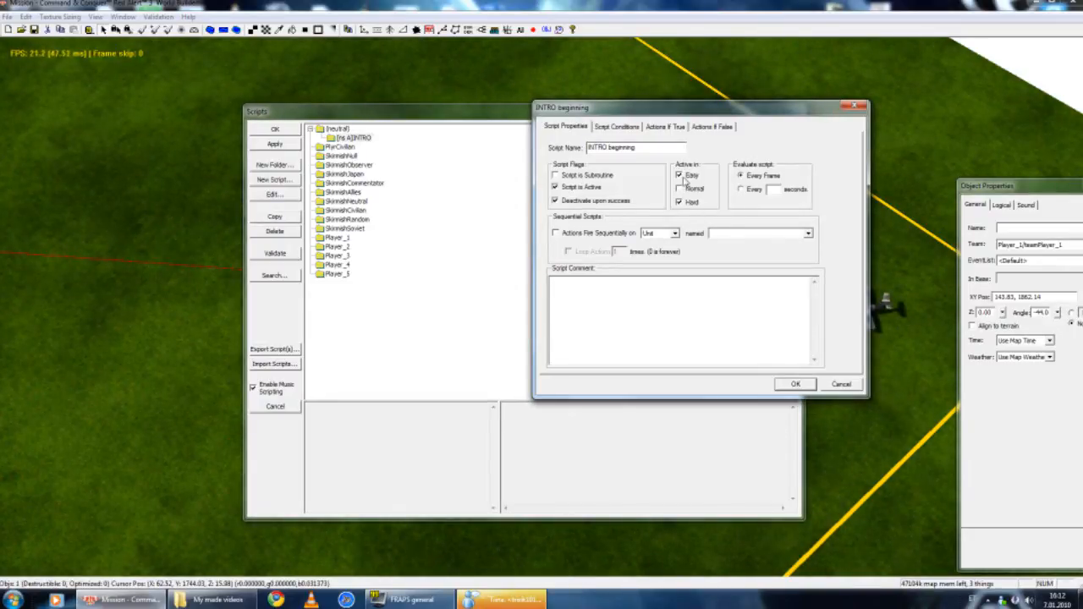
{"action": "left_click", "coordinate": [683, 176]}
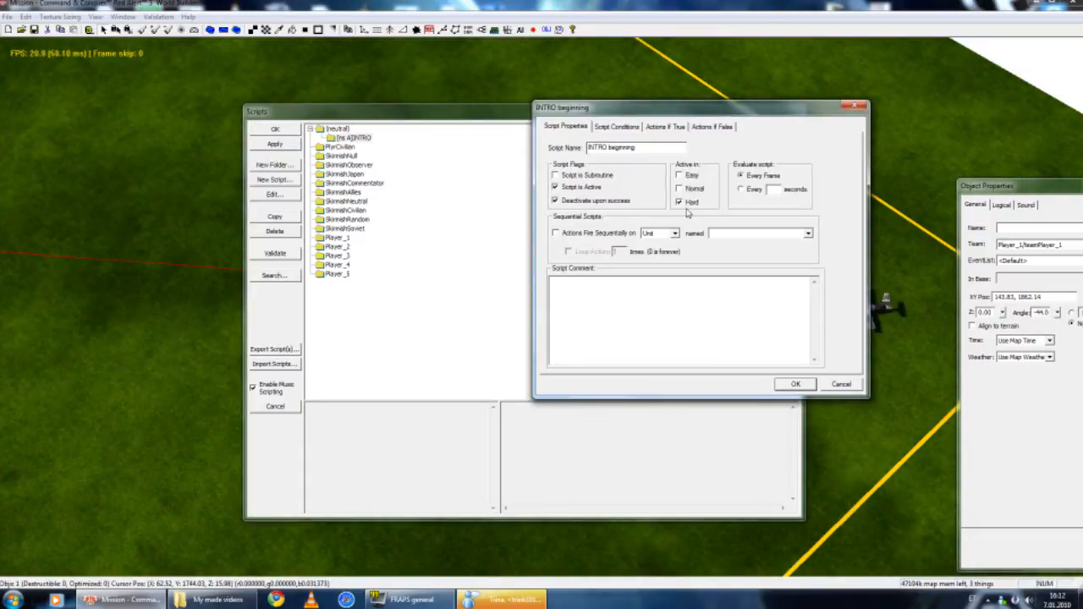
{"action": "left_click", "coordinate": [686, 189]}
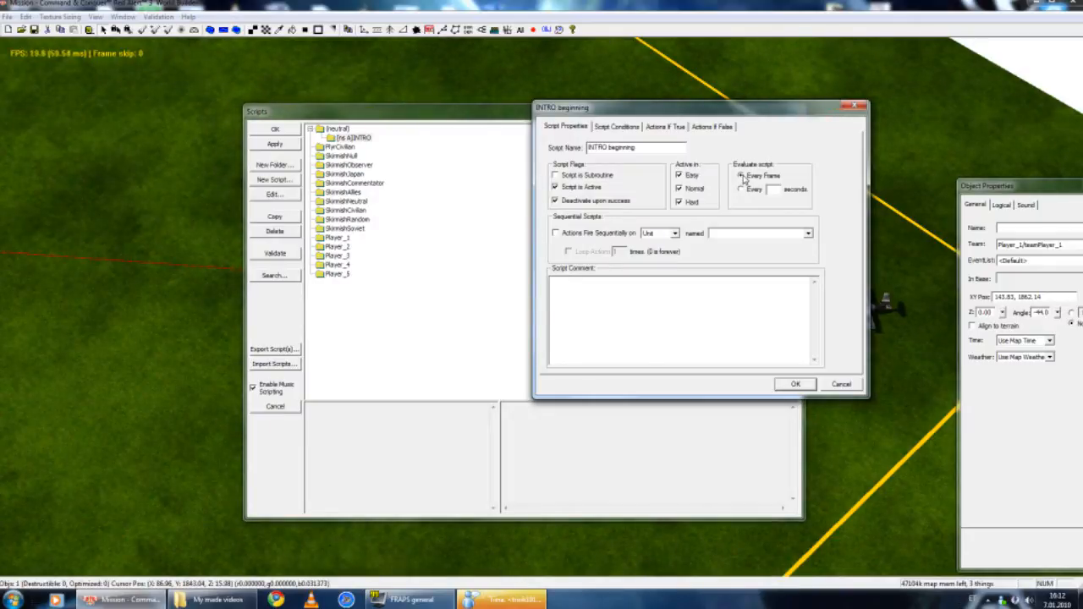
Step: Try evaluating the script every 10 seconds, and return the evaluation to every frame
{"action": "left_click", "coordinate": [741, 189]}
{"action": "type", "text": "0"}
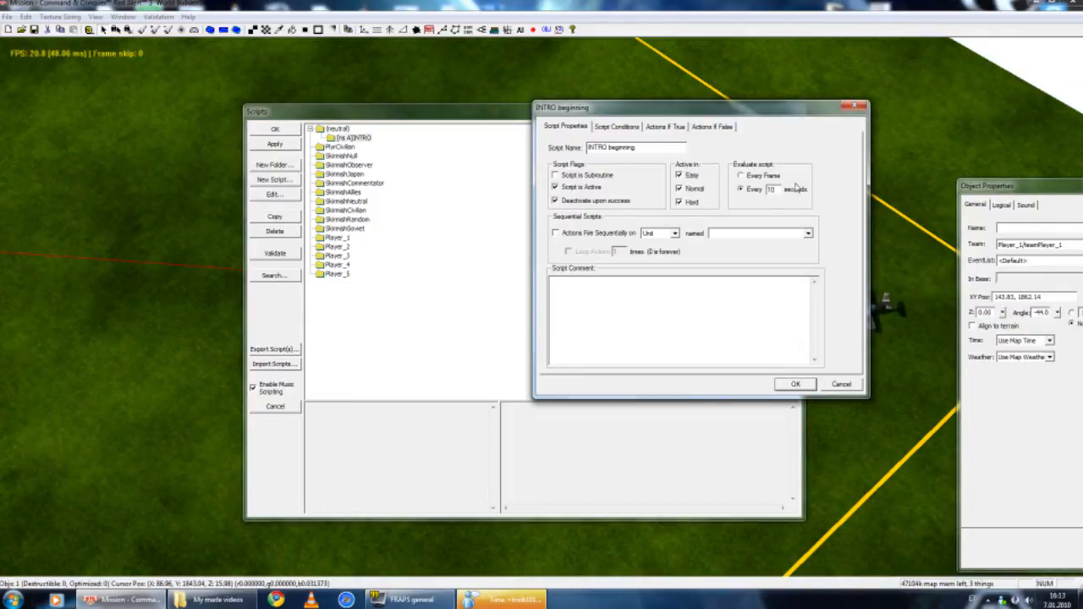
{"action": "left_click", "coordinate": [753, 175]}
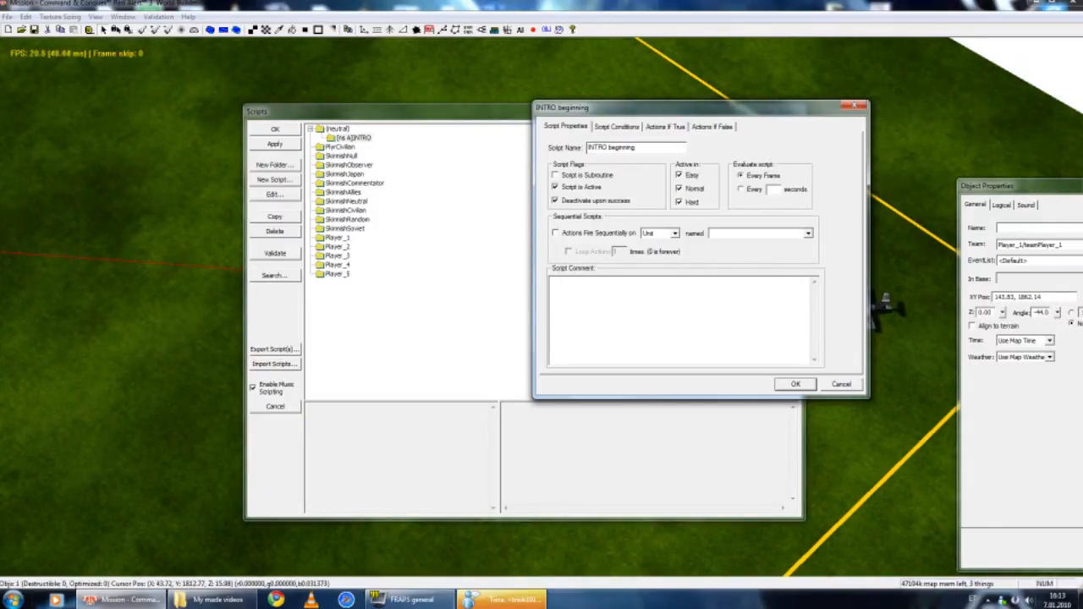
Step: Enter INTRO BEGINNING as the script comment and save the new script
{"action": "type", "text": "INTRO BEGINNING"}
{"action": "left_click", "coordinate": [796, 384]}
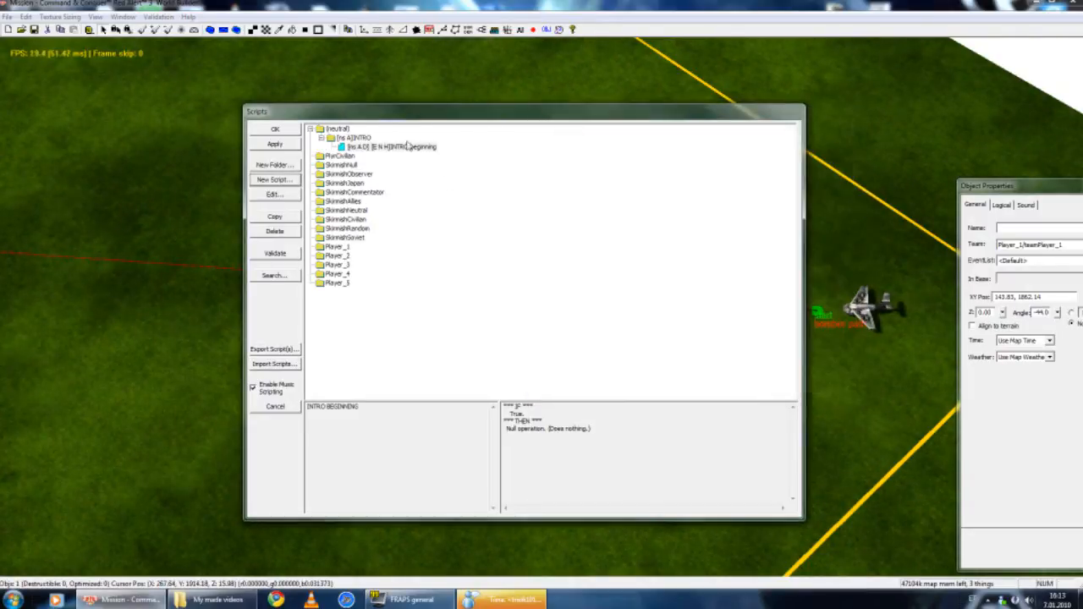
Step: Reopen the INTRO beginning script in the INTRO folder for editing, showing its properties
{"action": "left_click", "coordinate": [414, 146]}
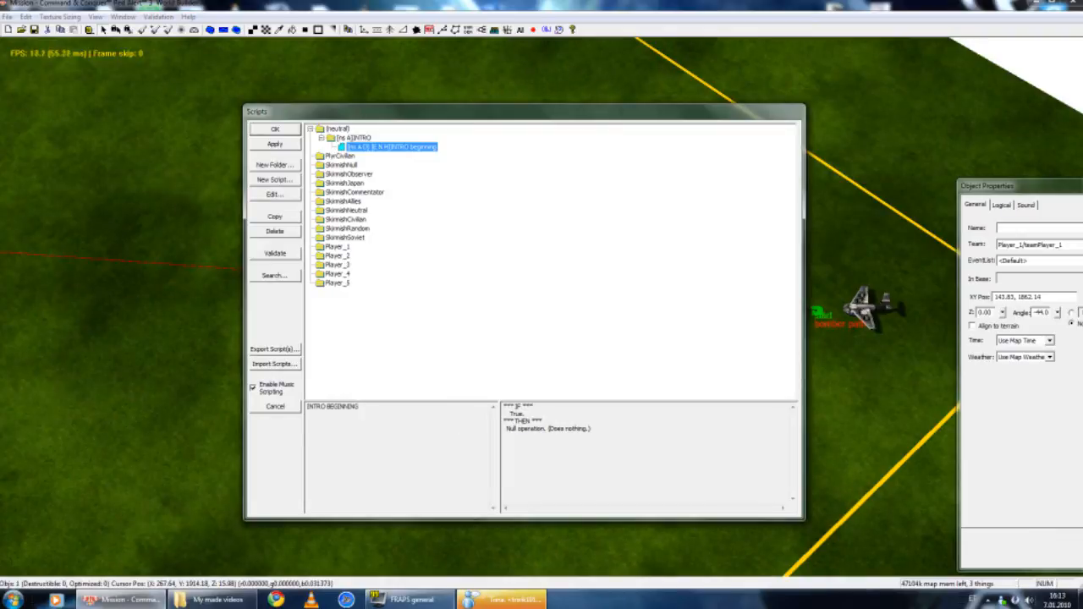
{"action": "double_click", "coordinate": [422, 148]}
{"action": "left_click", "coordinate": [440, 190]}
{"action": "left_click", "coordinate": [389, 190]}
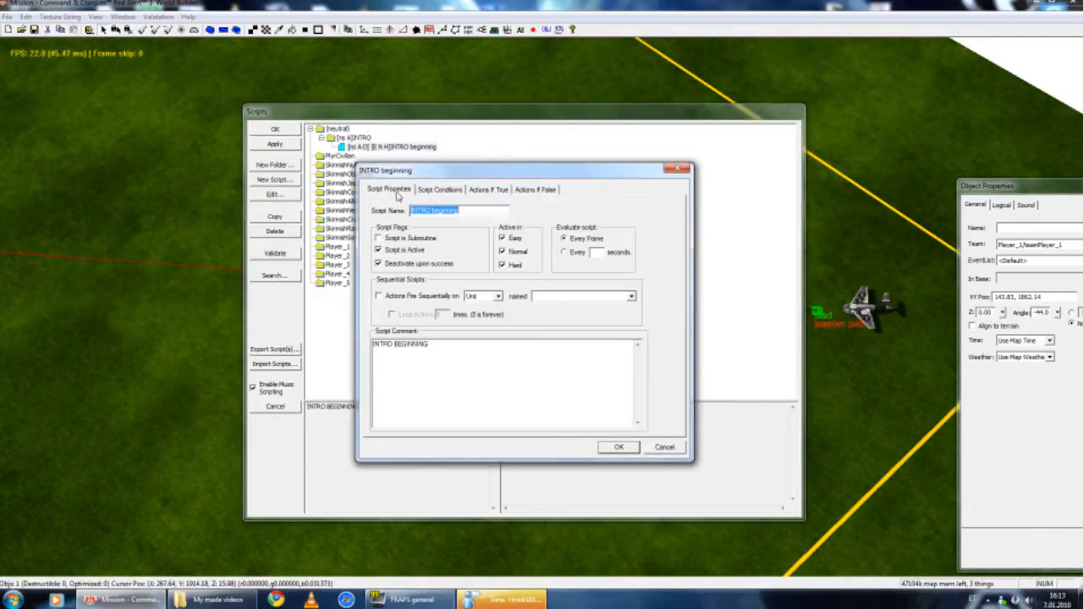
Step: Review the script's comment text and the True entry in its conditions
{"action": "left_click_drag", "start_coordinate": [429, 343], "coordinate": [388, 344]}
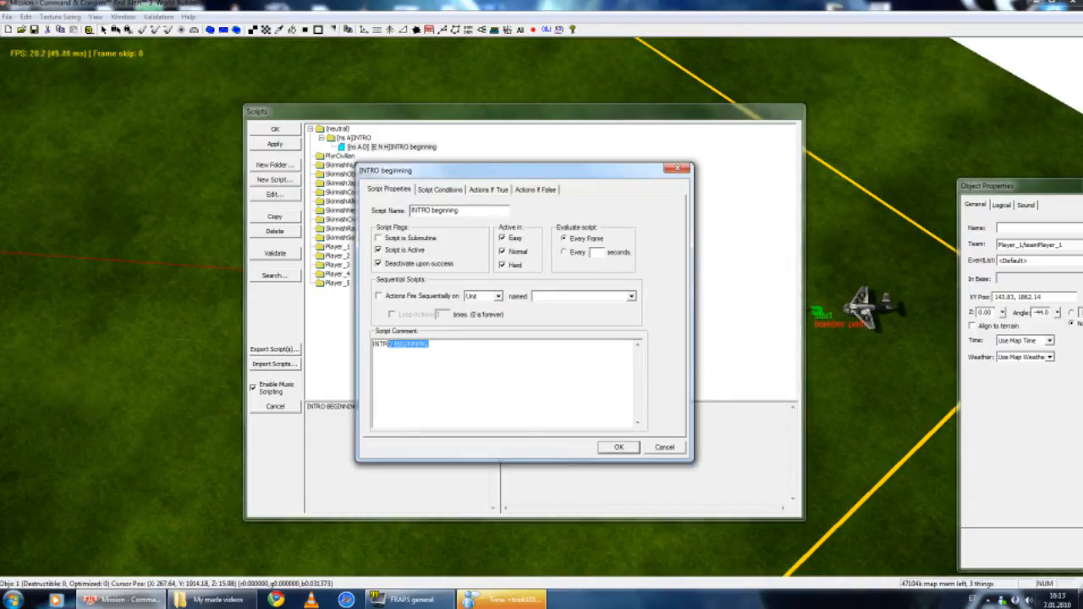
{"action": "left_click", "coordinate": [428, 344]}
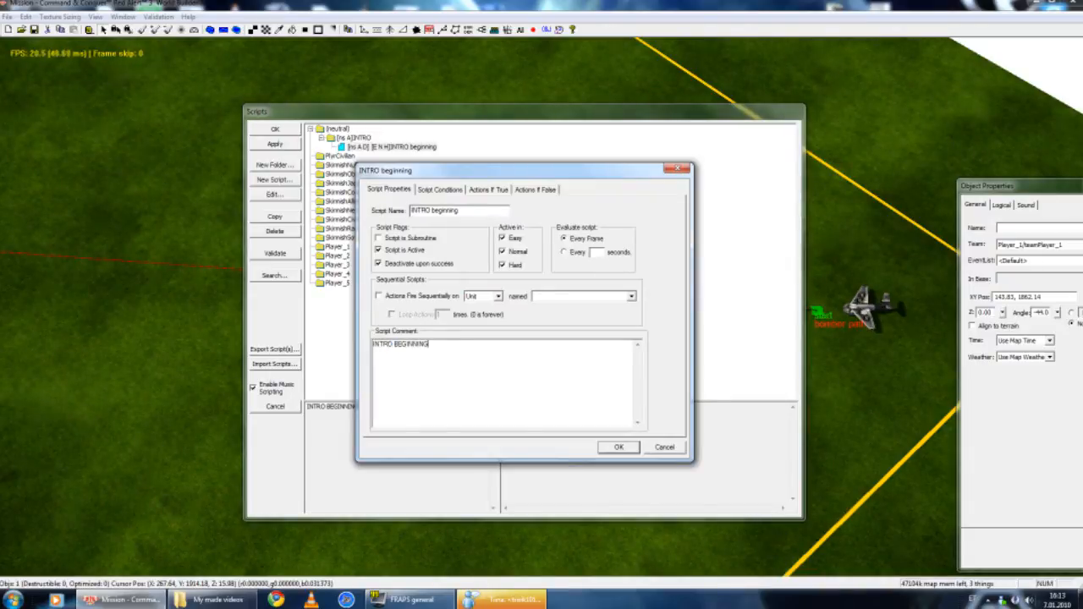
{"action": "left_click", "coordinate": [451, 190]}
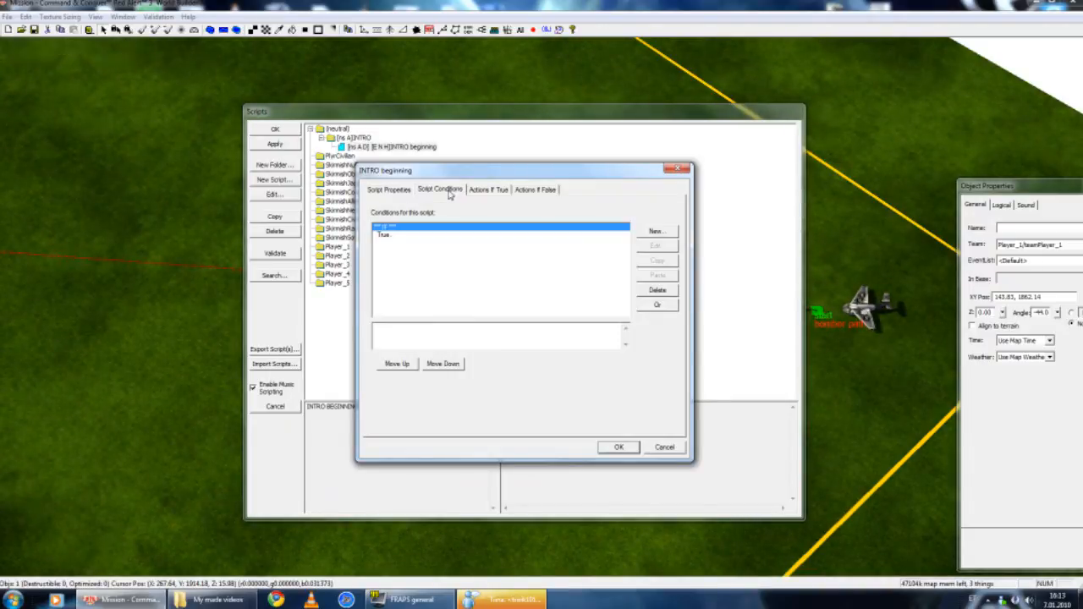
{"action": "left_click", "coordinate": [389, 236]}
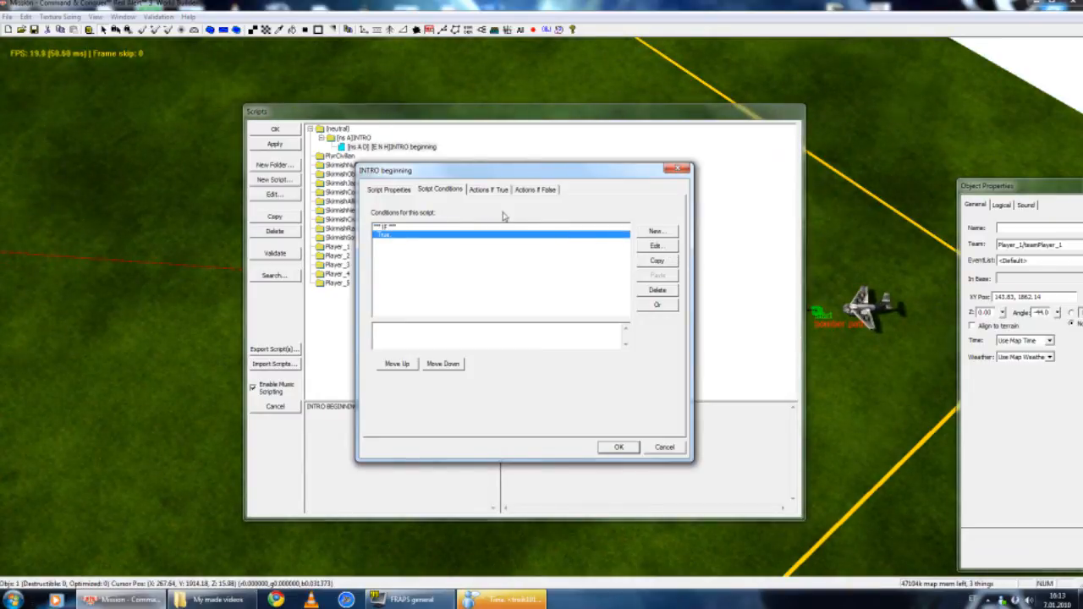
{"action": "right_click_drag", "start_coordinate": [850, 81], "coordinate": [843, 46]}
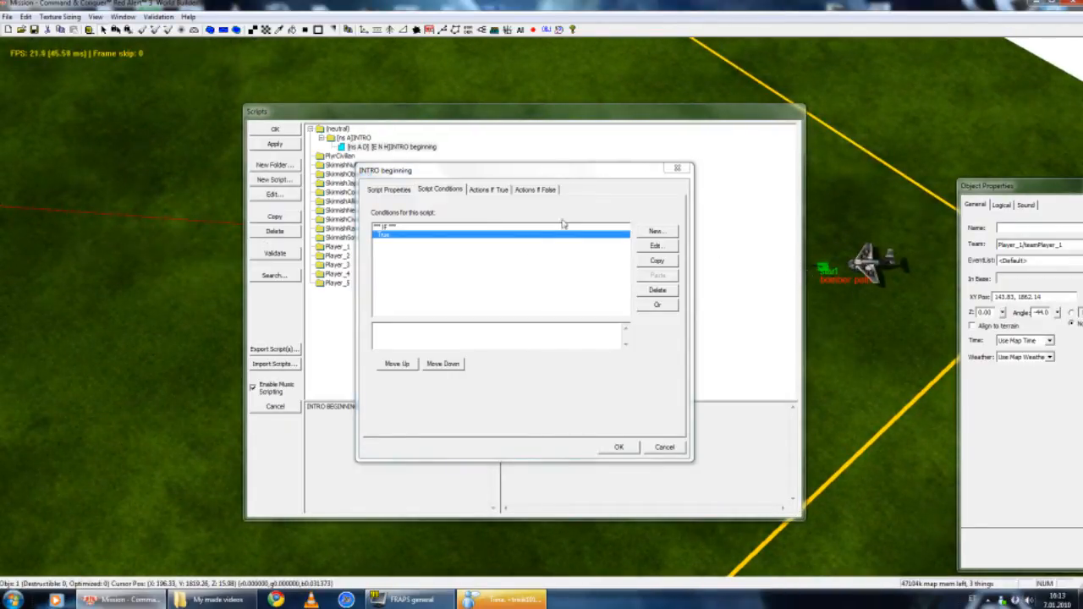
{"action": "right_click_drag", "start_coordinate": [174, 152], "coordinate": [223, 158]}
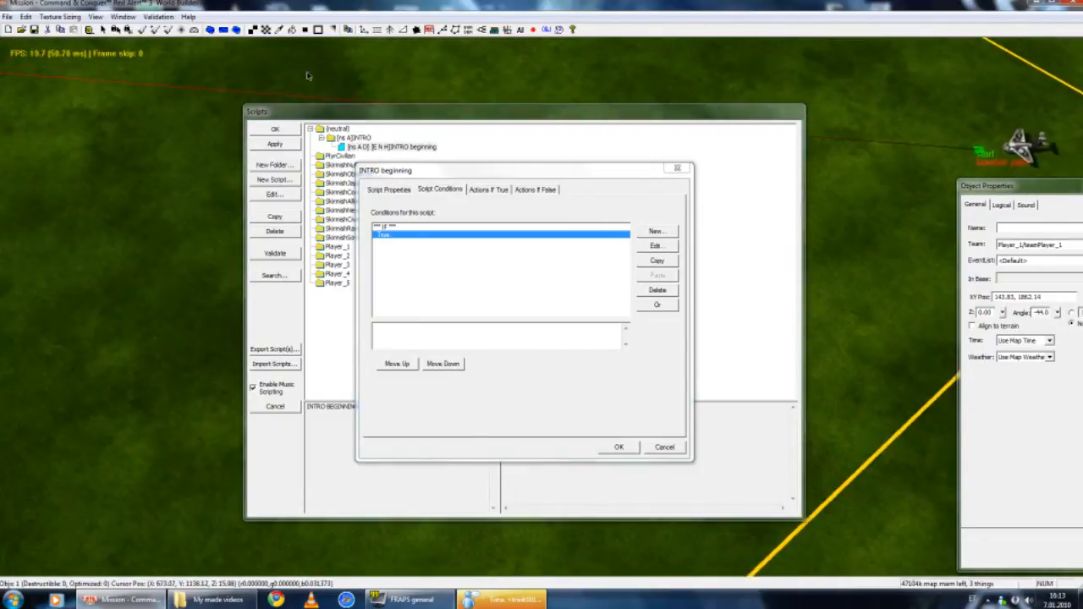
{"action": "right_click_drag", "start_coordinate": [307, 76], "coordinate": [223, 182]}
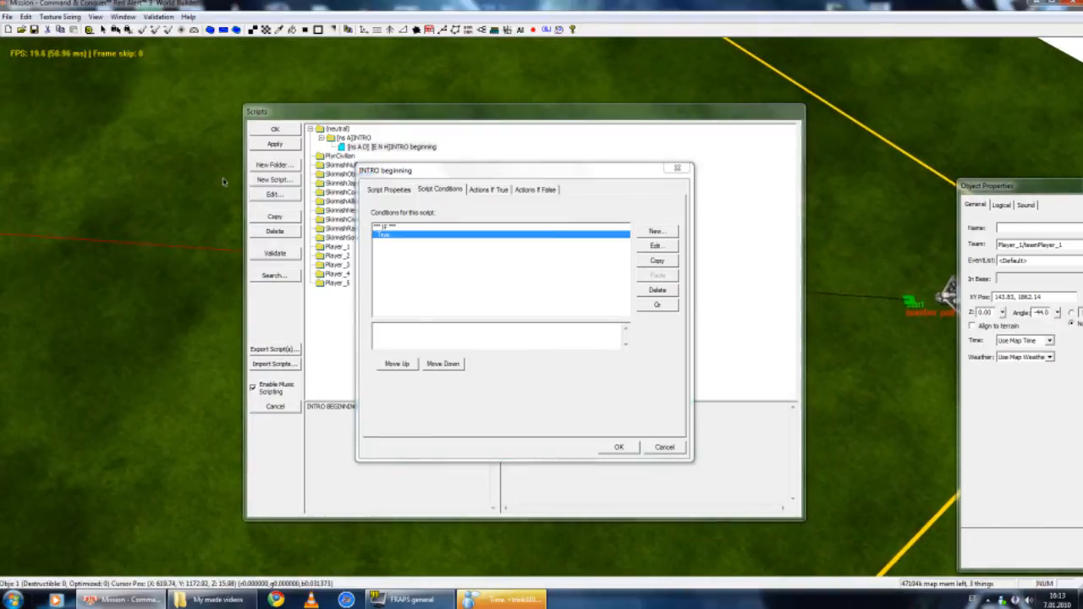
{"action": "left_click", "coordinate": [430, 218]}
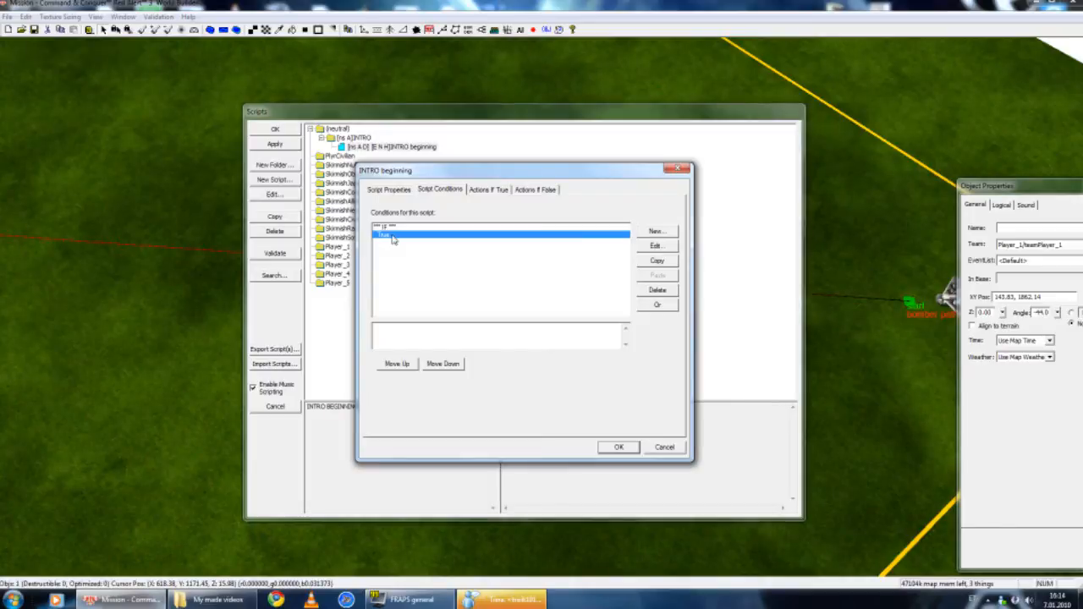
Step: Review the script's flags and conditions, and look at the Null operation action's definition without changing it
{"action": "left_click", "coordinate": [391, 191]}
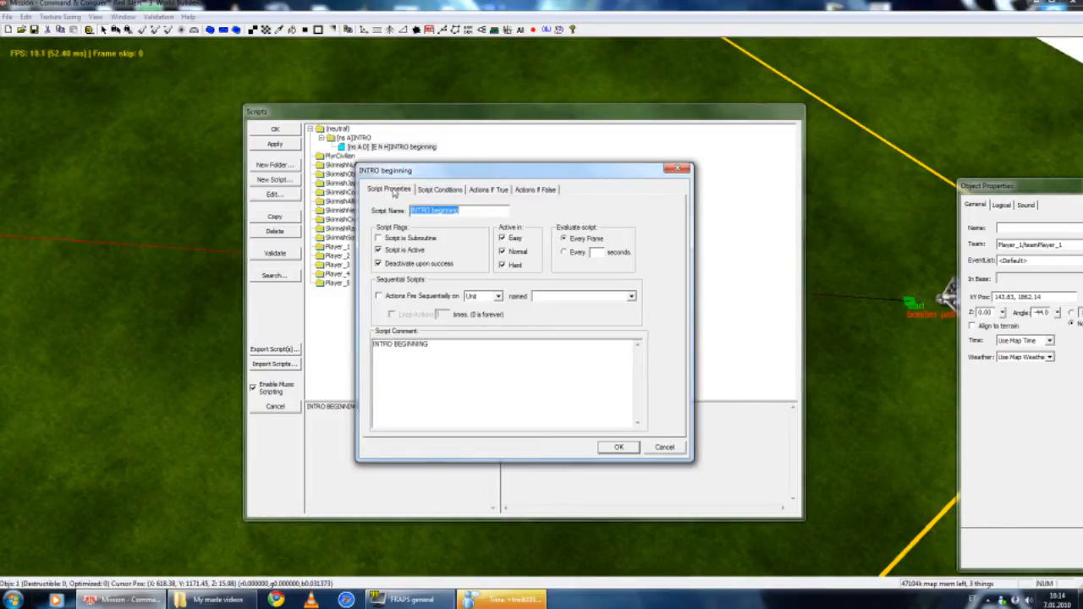
{"action": "left_click", "coordinate": [379, 251]}
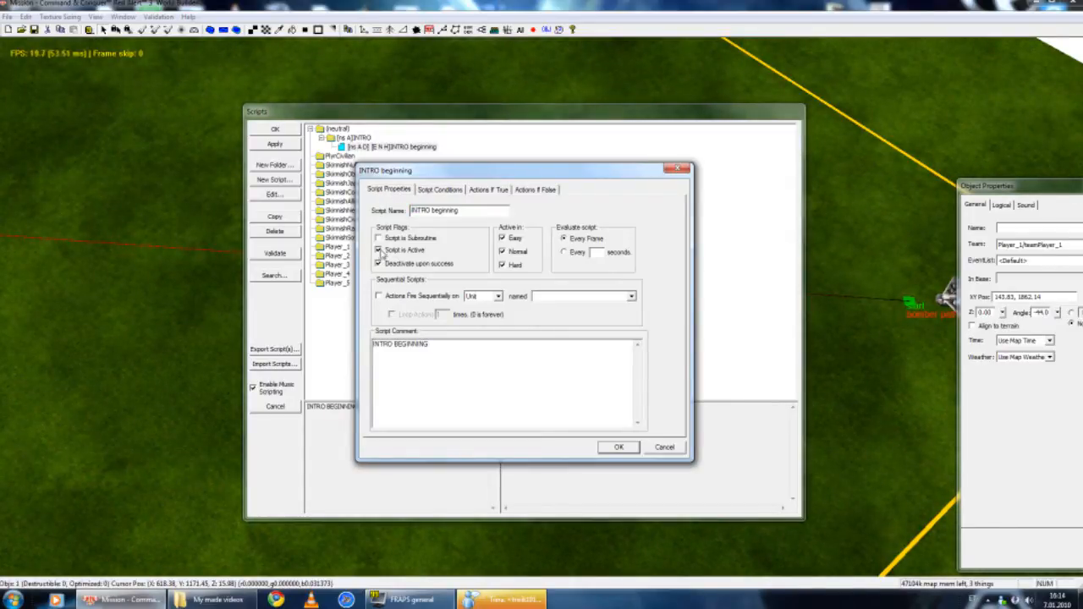
{"action": "left_click", "coordinate": [429, 191]}
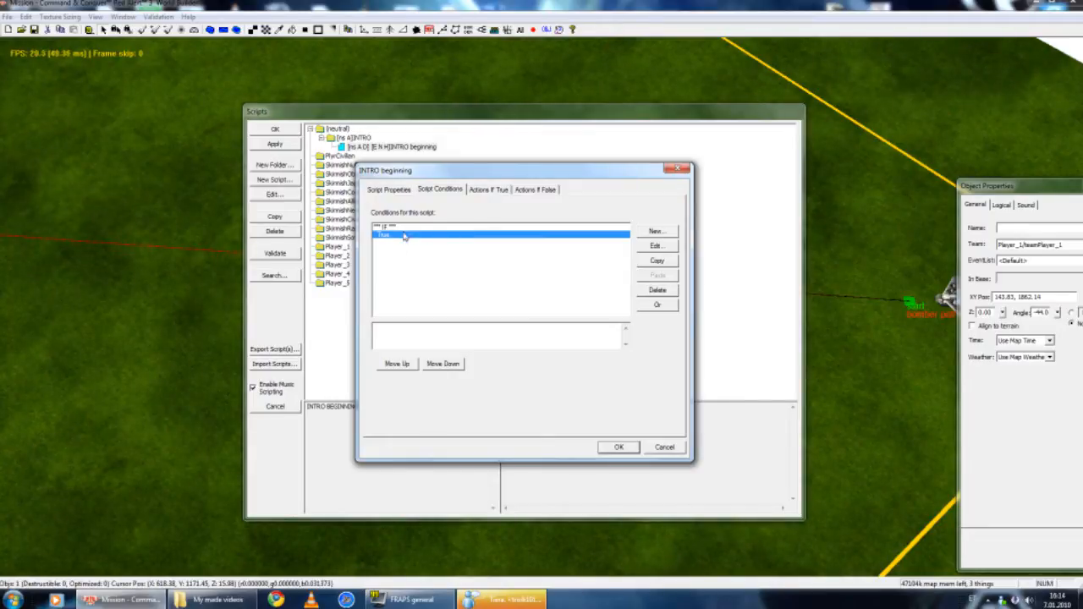
{"action": "left_click", "coordinate": [484, 190]}
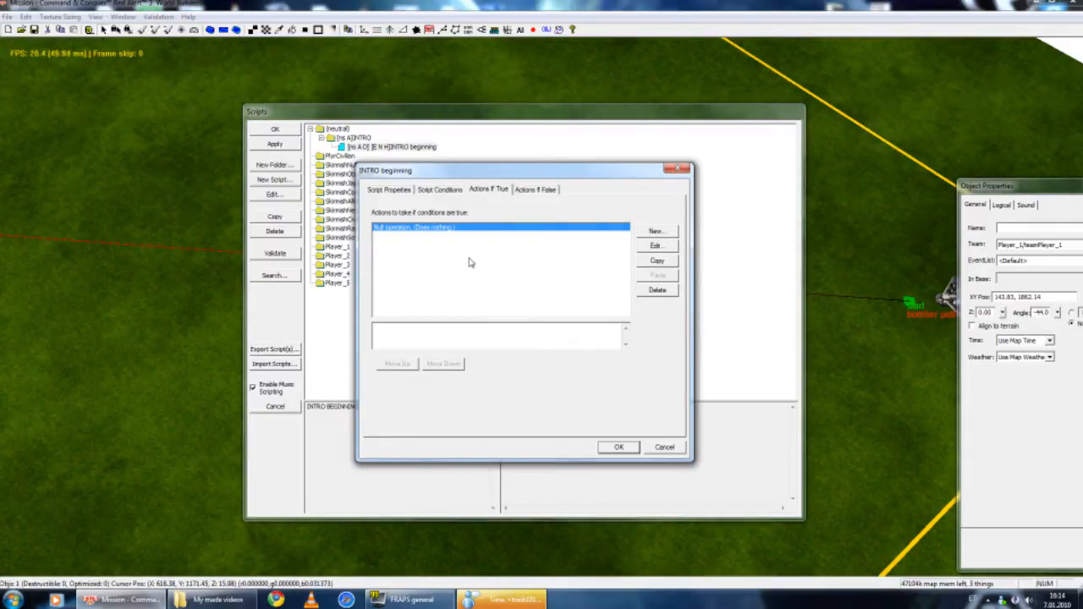
{"action": "double_click", "coordinate": [428, 233]}
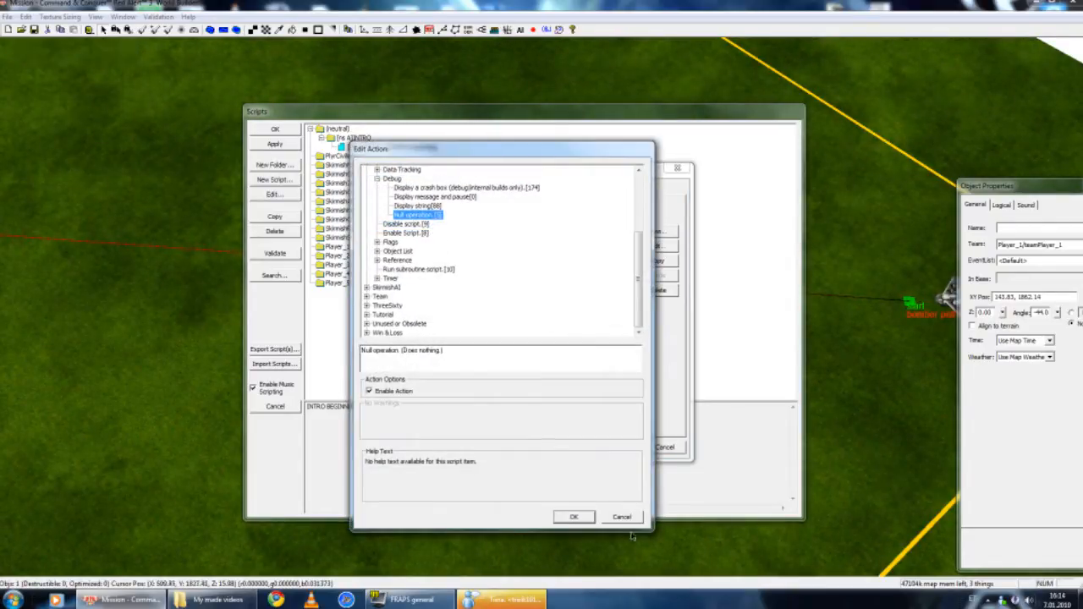
{"action": "left_click", "coordinate": [622, 517]}
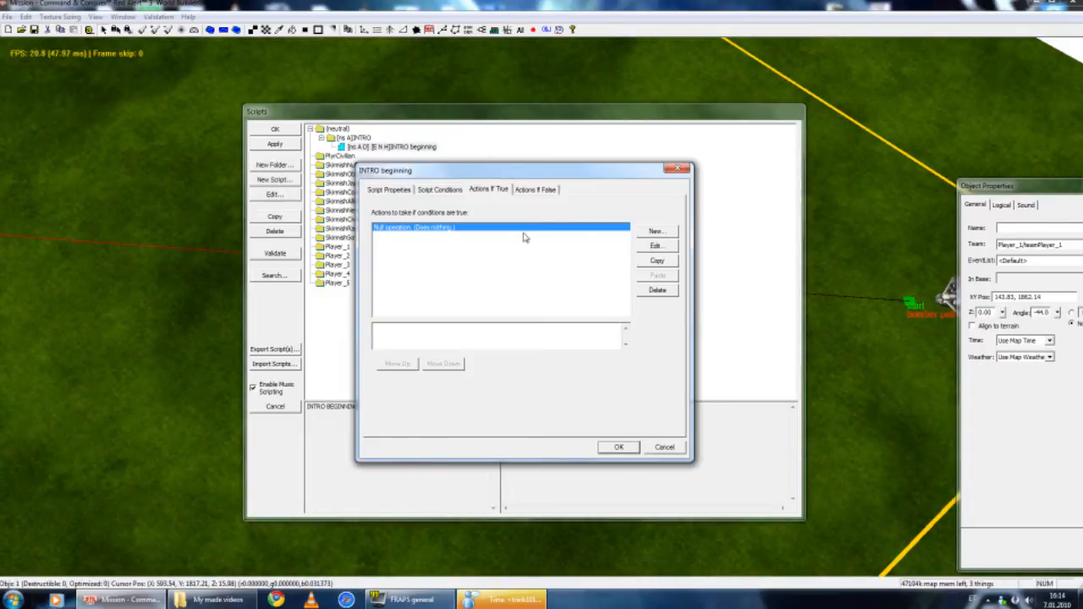
Step: Delete the Null operation from the actions taken if the script's conditions are true
{"action": "left_click", "coordinate": [454, 191]}
{"action": "left_click", "coordinate": [488, 190]}
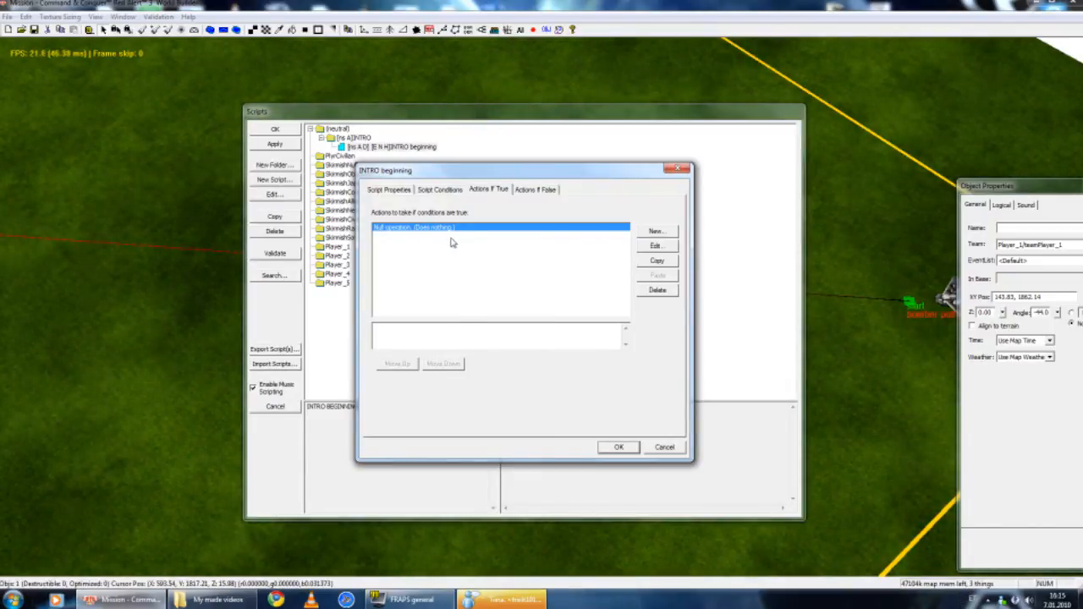
{"action": "left_click", "coordinate": [657, 290]}
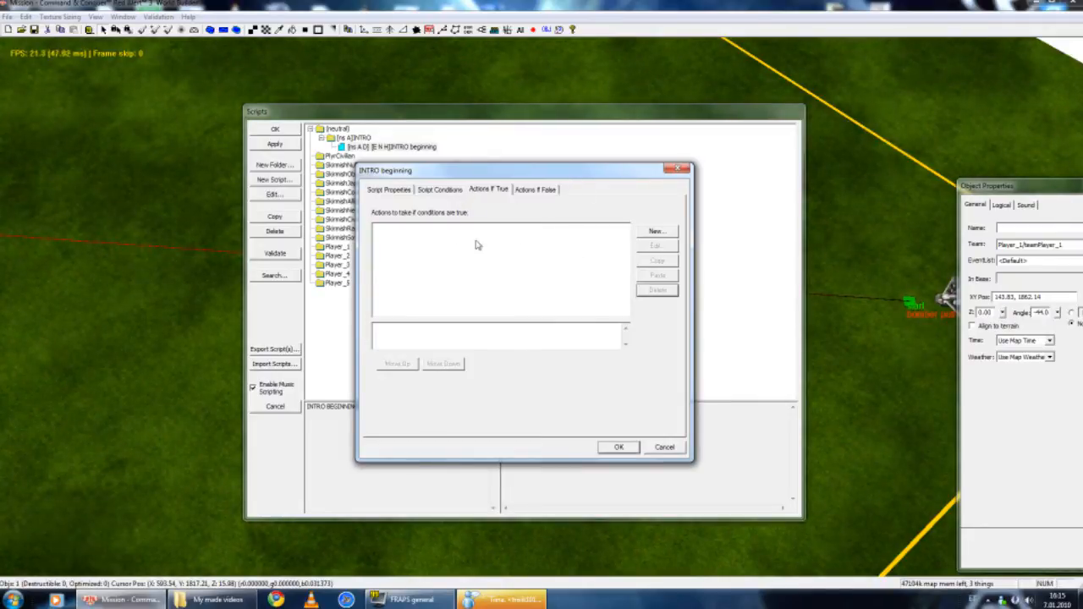
Step: Start a new action to take when the conditions are true, and look into the Cinematics category of action types
{"action": "left_click", "coordinate": [655, 231]}
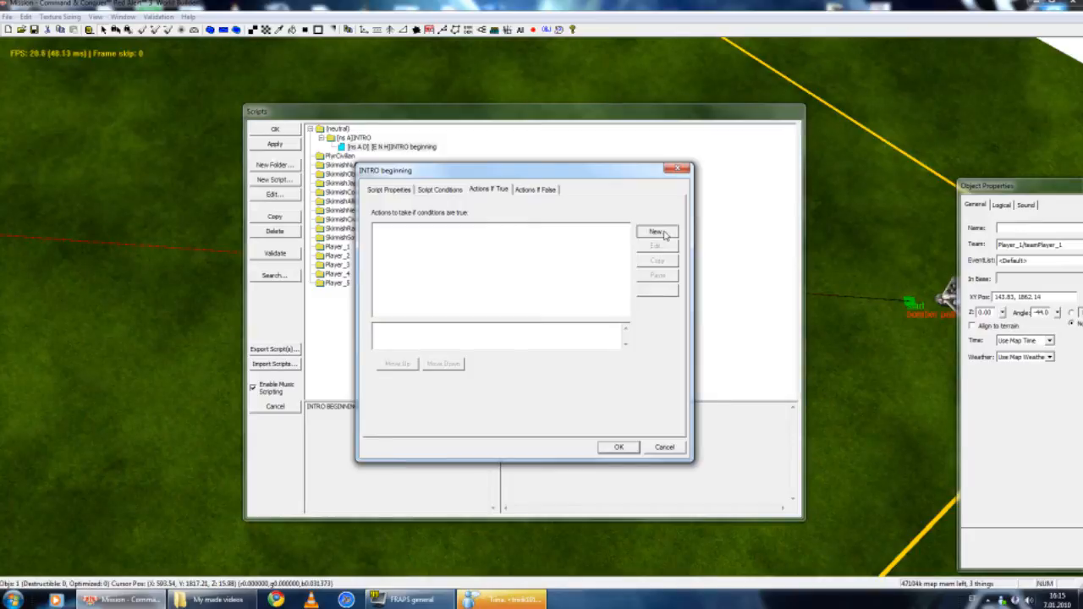
{"action": "left_click_drag", "start_coordinate": [641, 265], "coordinate": [646, 215]}
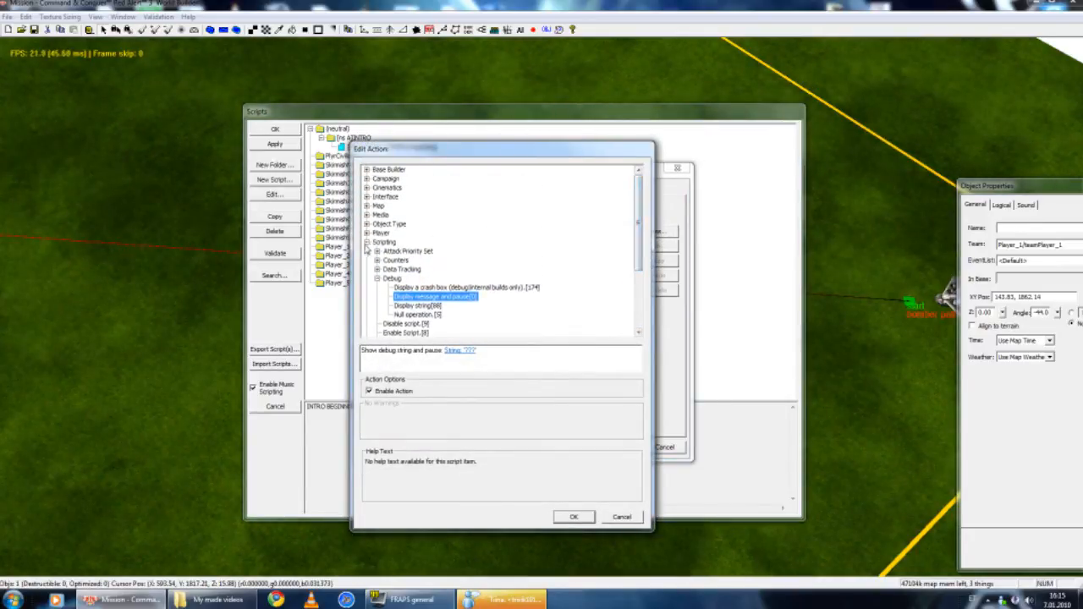
{"action": "left_click", "coordinate": [366, 224]}
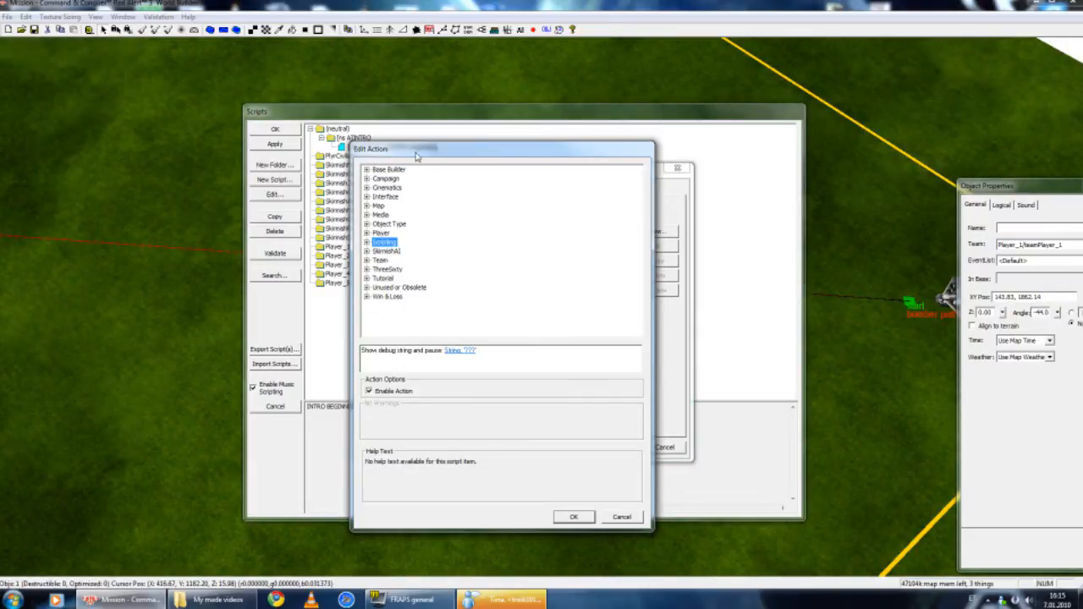
{"action": "left_click", "coordinate": [367, 187]}
{"action": "left_click", "coordinate": [367, 187]}
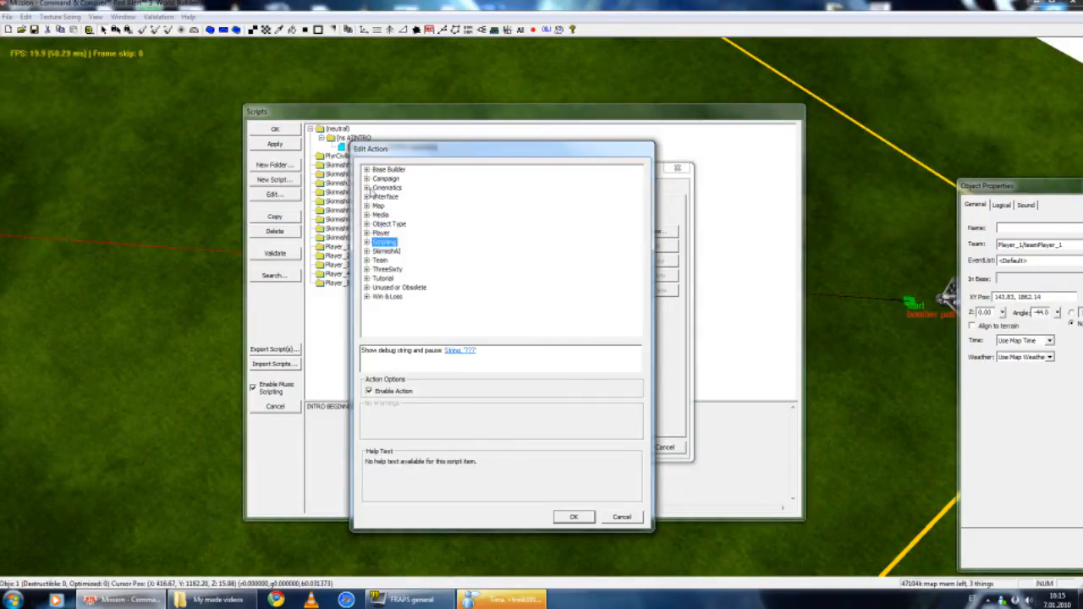
{"action": "left_click", "coordinate": [366, 187]}
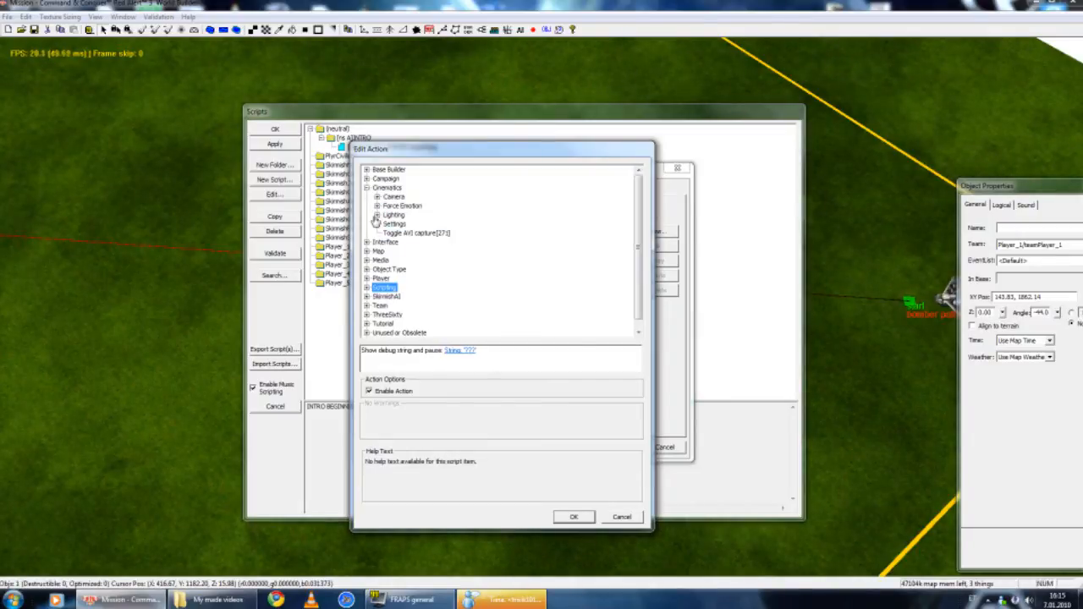
Step: Move the Scripts, INTRO beginning and Edit Action windows aside to uncover the map
{"action": "middle_click_drag", "start_coordinate": [224, 179], "coordinate": [185, 194]}
{"action": "right_click_drag", "start_coordinate": [186, 197], "coordinate": [658, 5]}
{"action": "left_click", "coordinate": [616, 74]}
{"action": "mouse_move", "coordinate": [616, 74]}
{"action": "right_mouse_down"}
{"action": "mouse_move", "coordinate": [527, 110]}
{"action": "mouse_move", "coordinate": [623, 88]}
{"action": "right_mouse_up"}
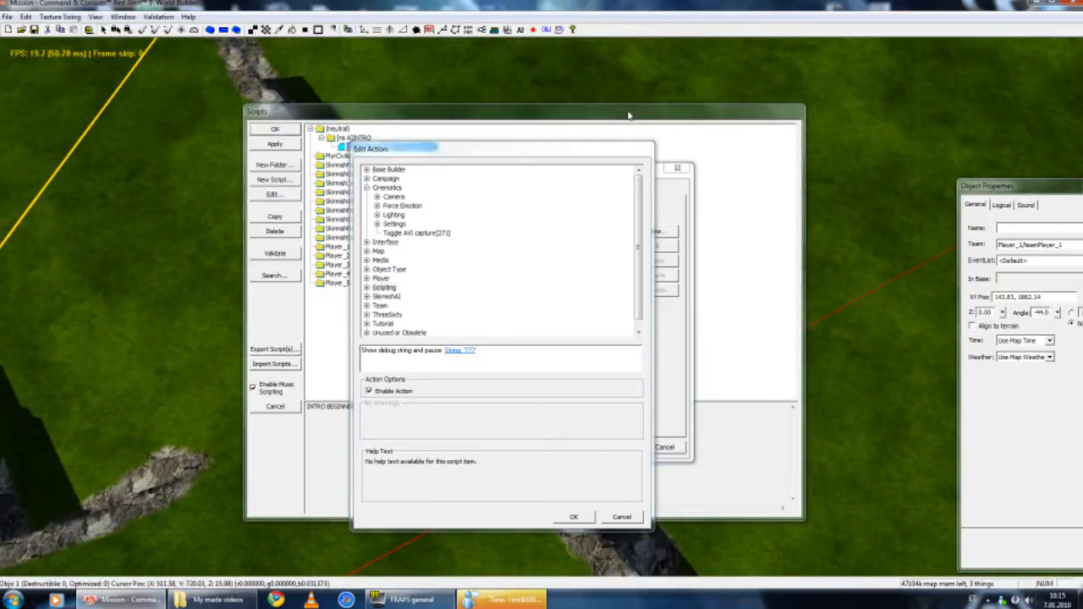
{"action": "left_click_drag", "start_coordinate": [570, 111], "coordinate": [881, 139]}
{"action": "left_click_drag", "start_coordinate": [480, 148], "coordinate": [676, 177]}
{"action": "left_click_drag", "start_coordinate": [440, 170], "coordinate": [501, 158]}
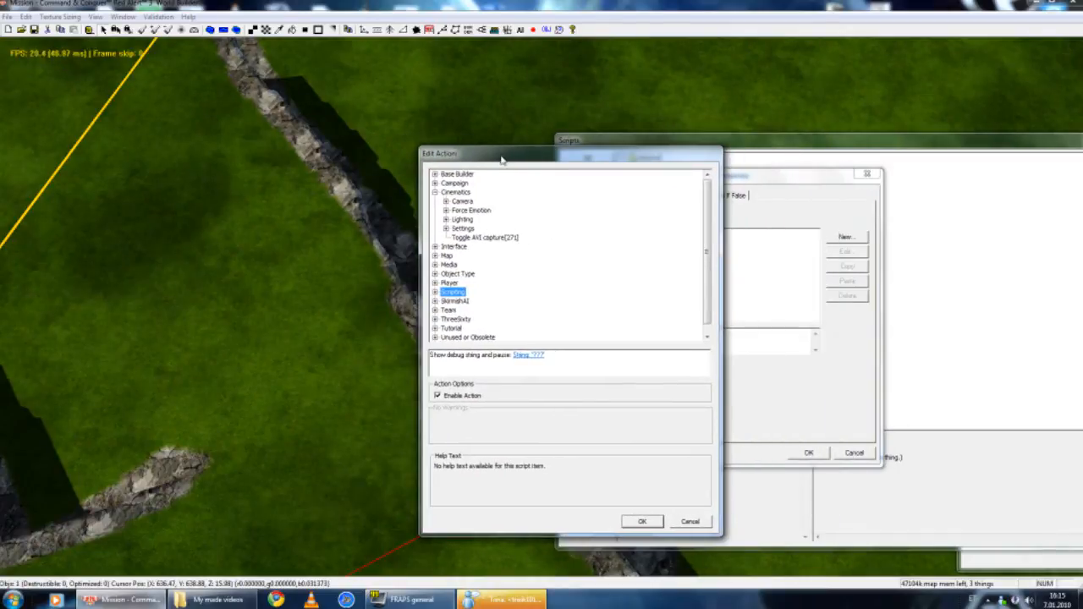
Step: Examine the Interface category's actions, including the Counters and Timers, Fade, Info Box and Objectives groups
{"action": "left_click", "coordinate": [435, 192]}
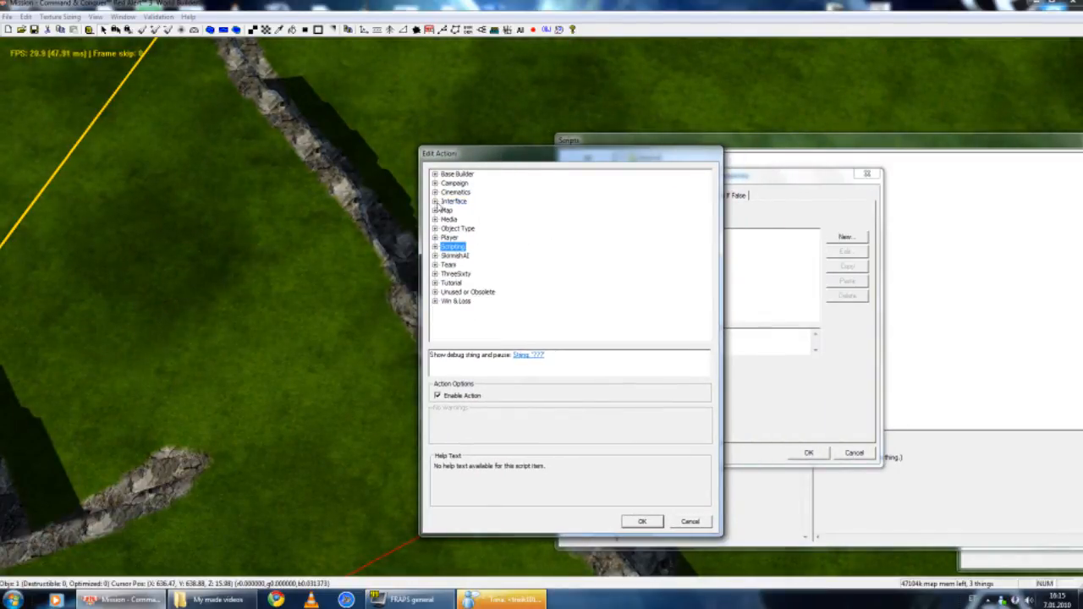
{"action": "left_click", "coordinate": [435, 201]}
{"action": "left_click", "coordinate": [446, 210]}
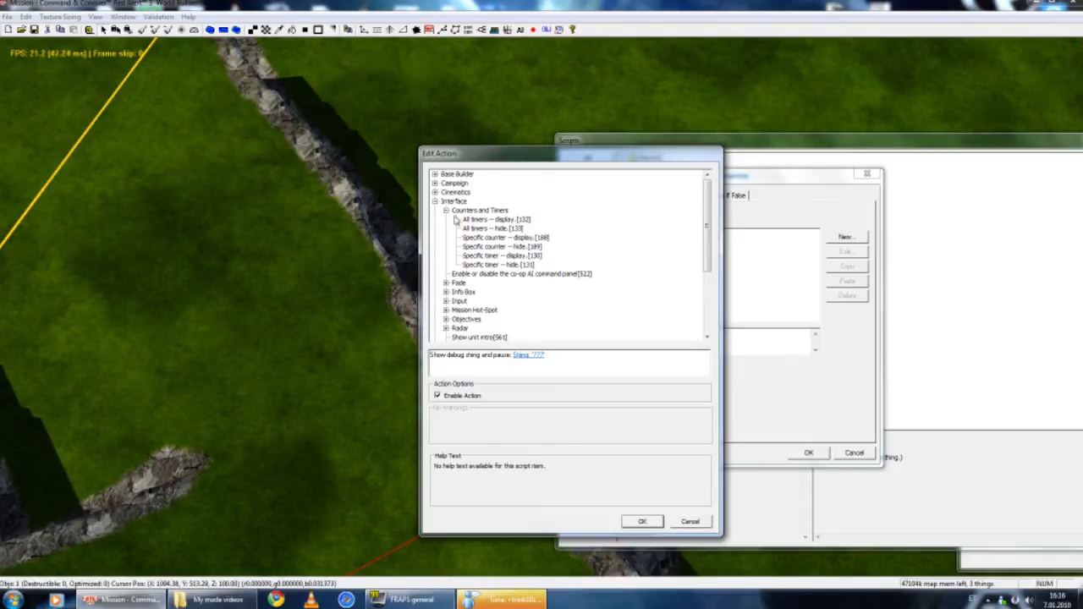
{"action": "left_click", "coordinate": [445, 210]}
{"action": "left_click", "coordinate": [446, 229]}
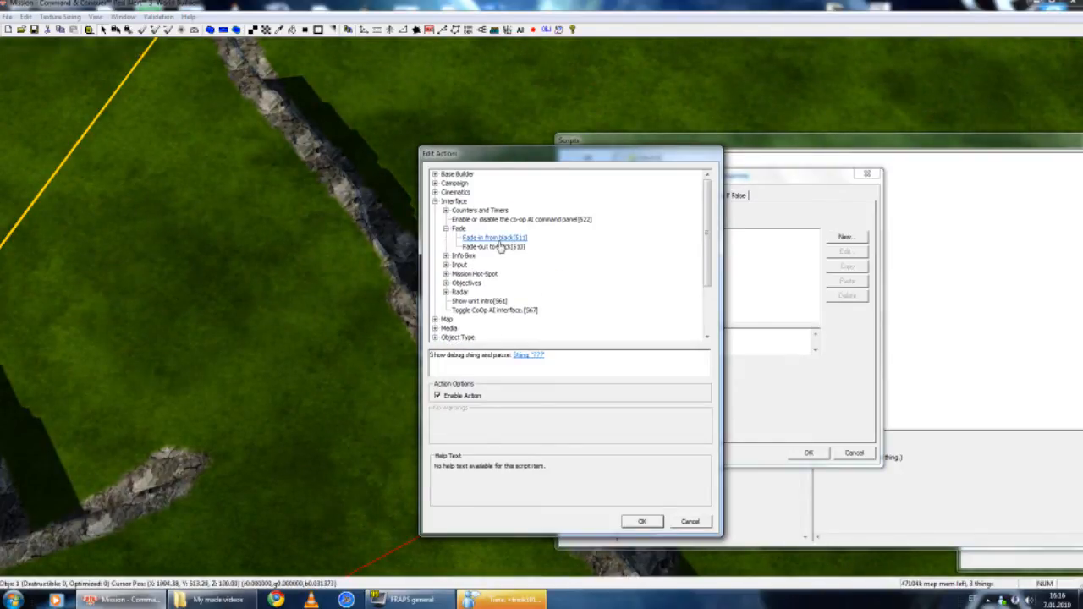
{"action": "left_click", "coordinate": [446, 229]}
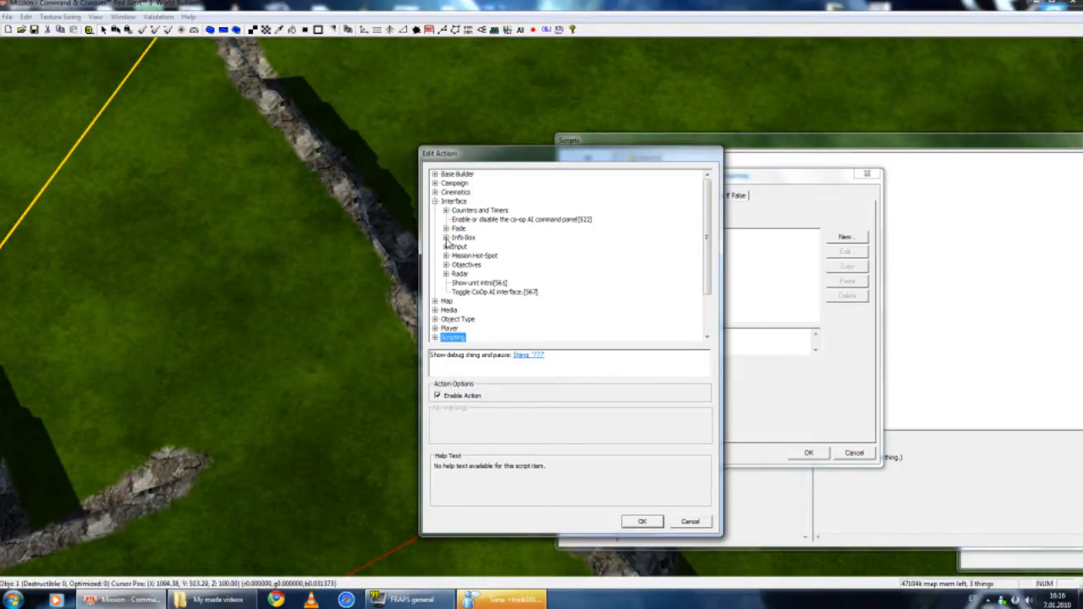
{"action": "left_click", "coordinate": [445, 238]}
{"action": "left_click", "coordinate": [446, 238]}
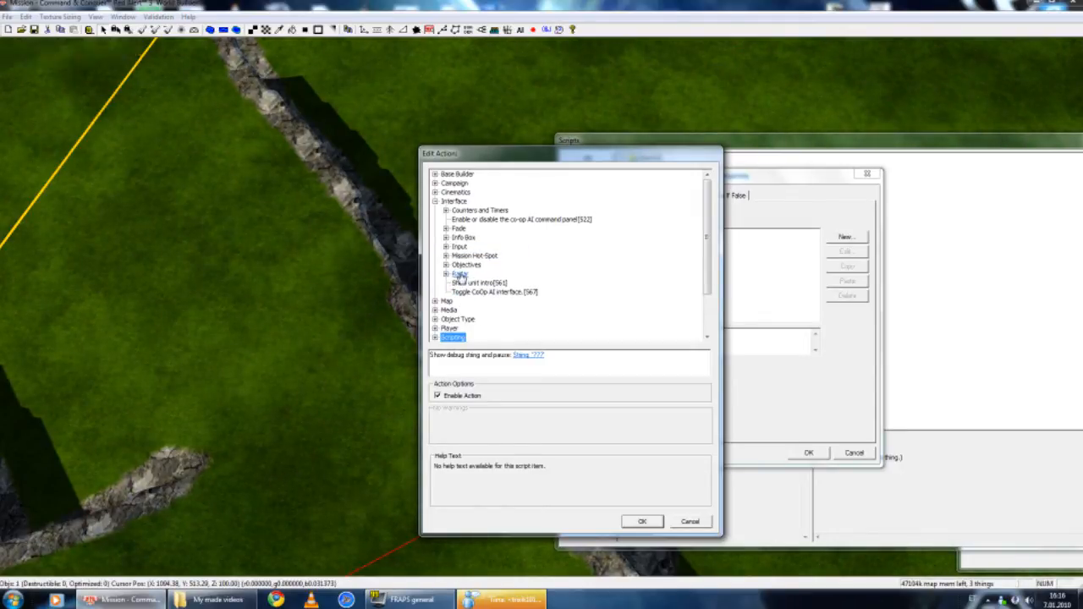
{"action": "left_click", "coordinate": [446, 265]}
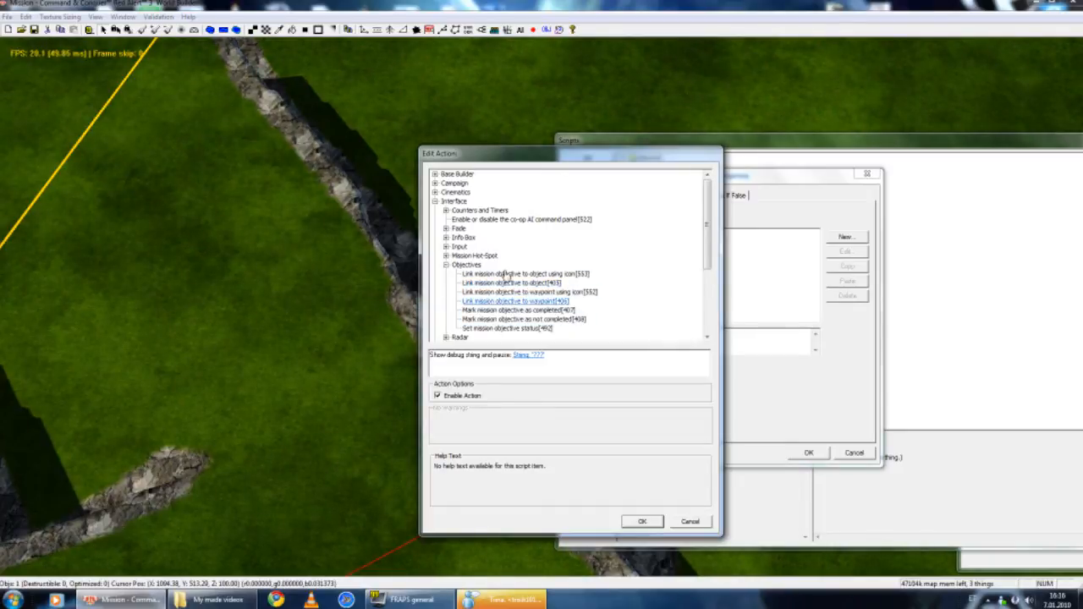
{"action": "left_click", "coordinate": [435, 202]}
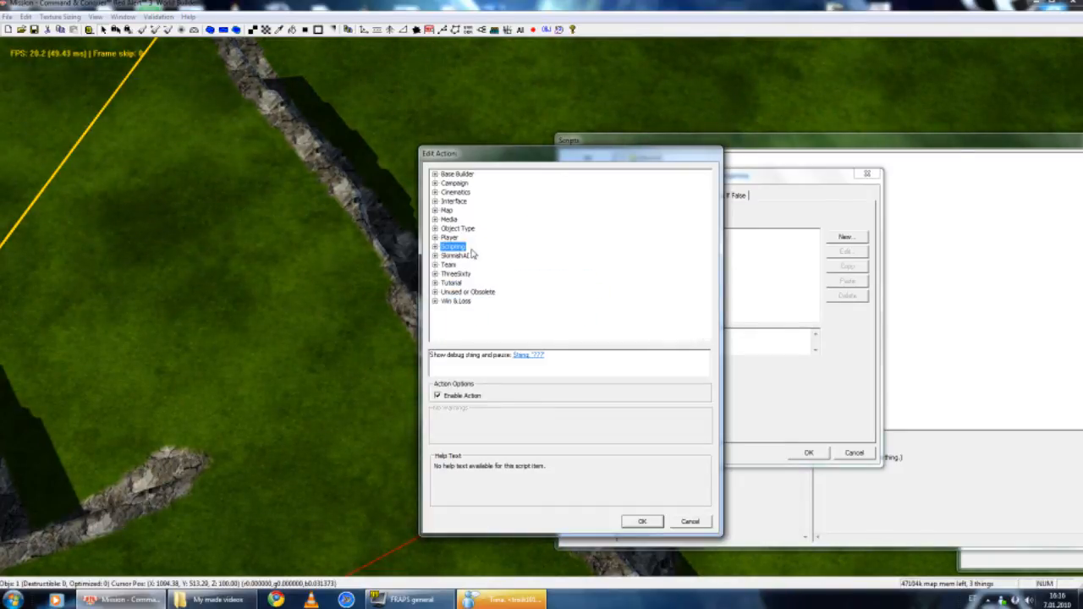
Step: Examine the Map category's actions, including the Fog or Reveal and Modify groups
{"action": "middle_click_drag", "start_coordinate": [287, 199], "coordinate": [337, 220]}
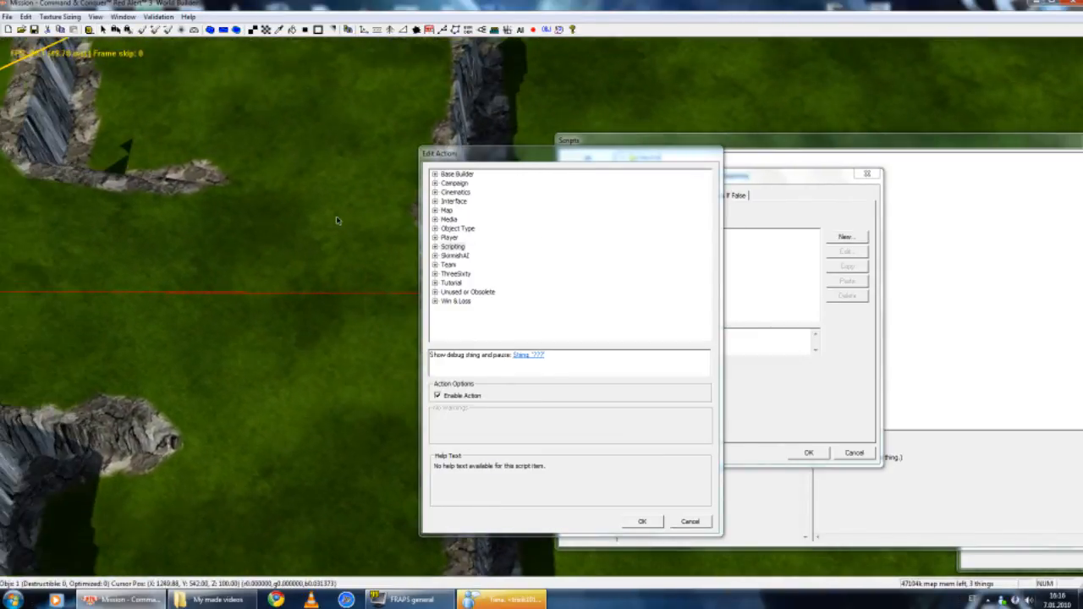
{"action": "left_click", "coordinate": [452, 247]}
{"action": "left_click", "coordinate": [435, 211]}
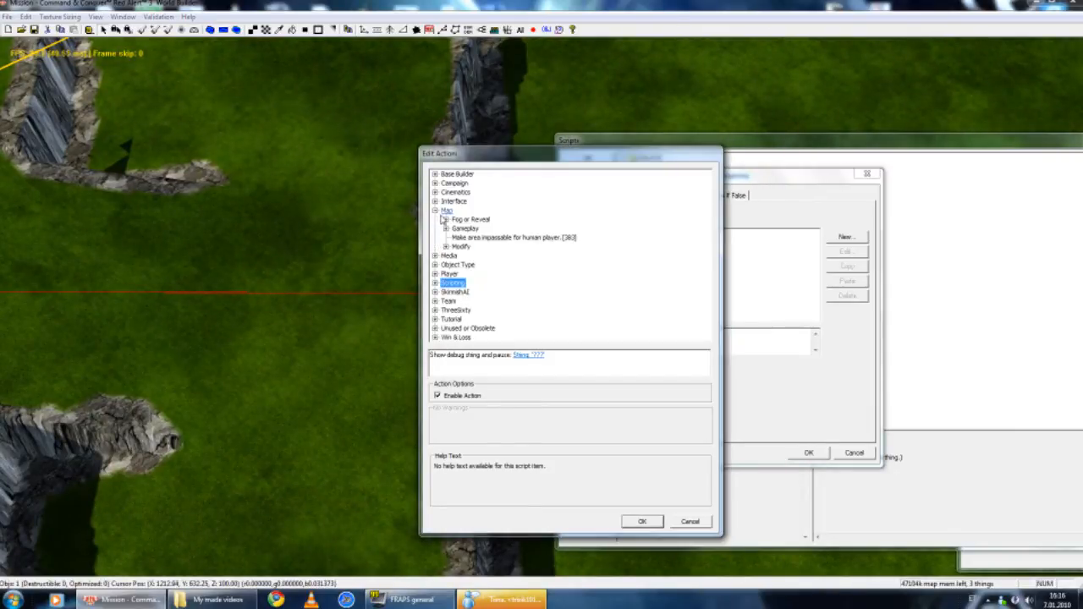
{"action": "left_click", "coordinate": [445, 220]}
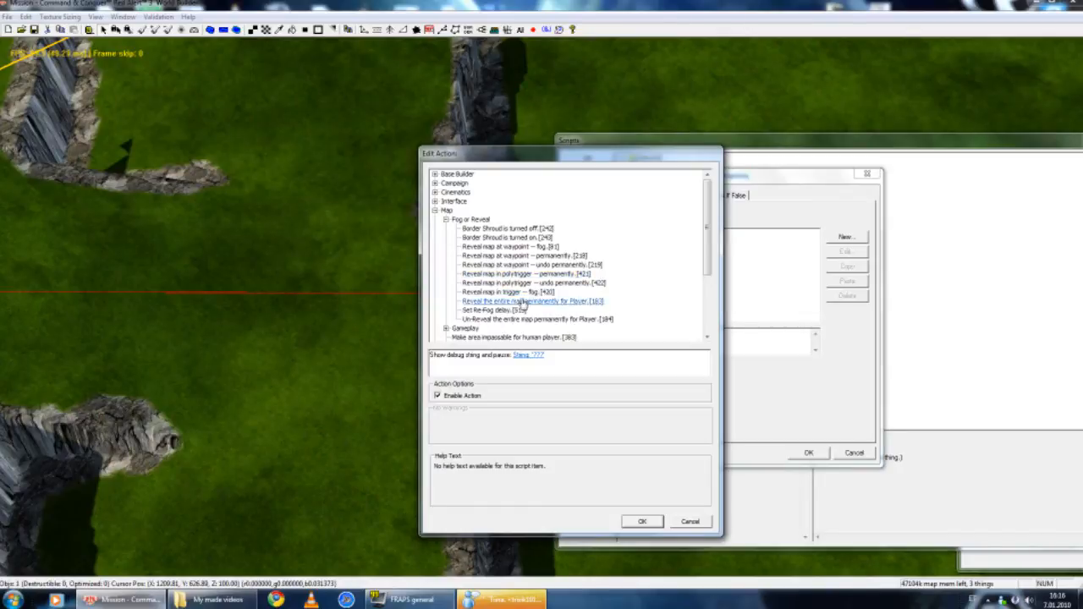
{"action": "left_click", "coordinate": [445, 220]}
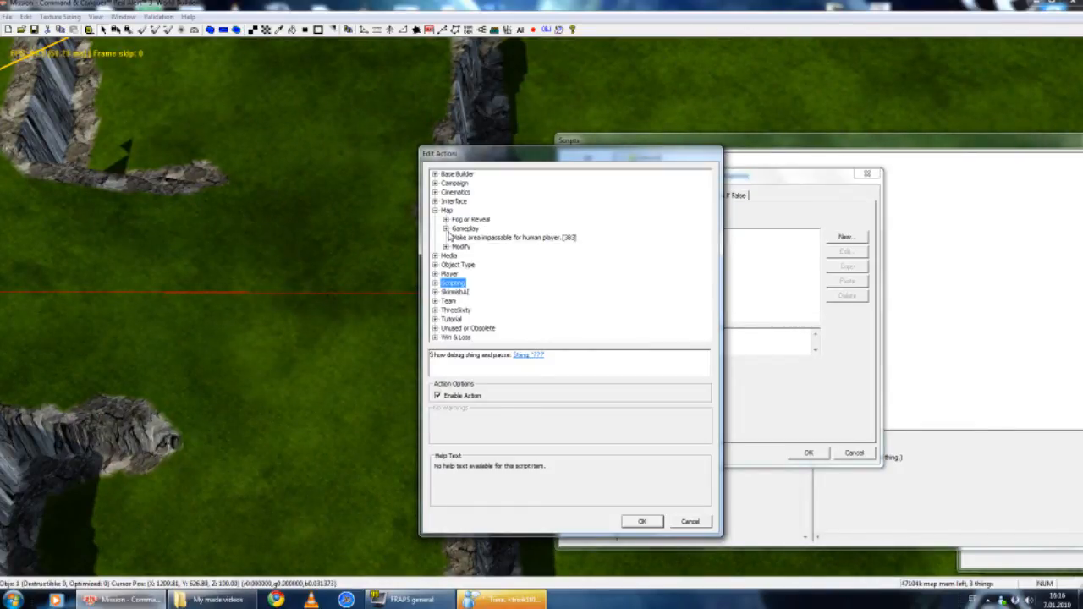
{"action": "left_click", "coordinate": [435, 210]}
{"action": "left_click", "coordinate": [435, 210]}
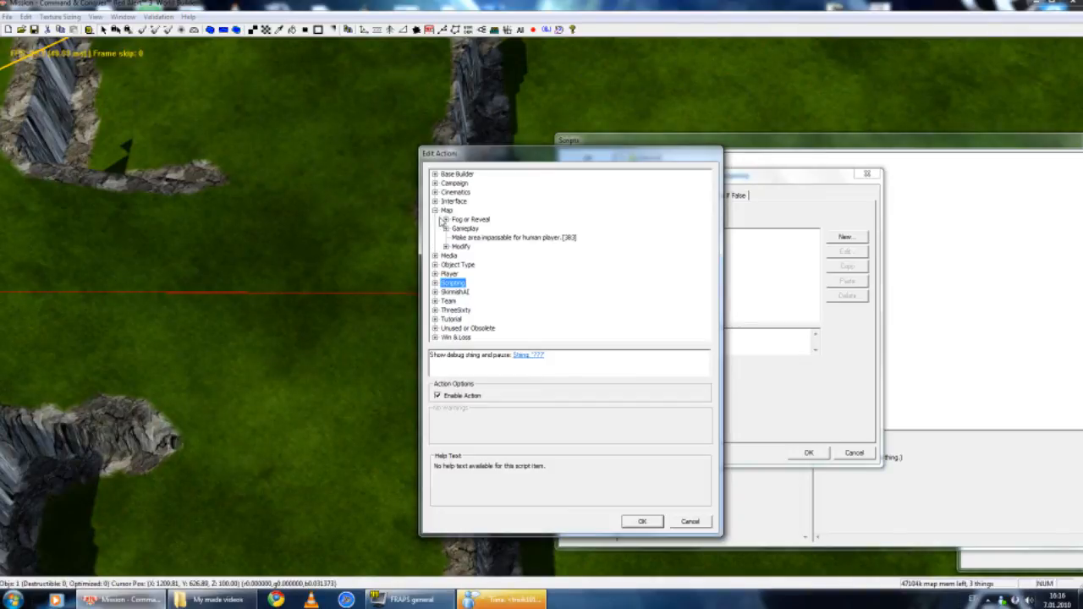
{"action": "left_click", "coordinate": [445, 246]}
{"action": "left_click", "coordinate": [435, 210]}
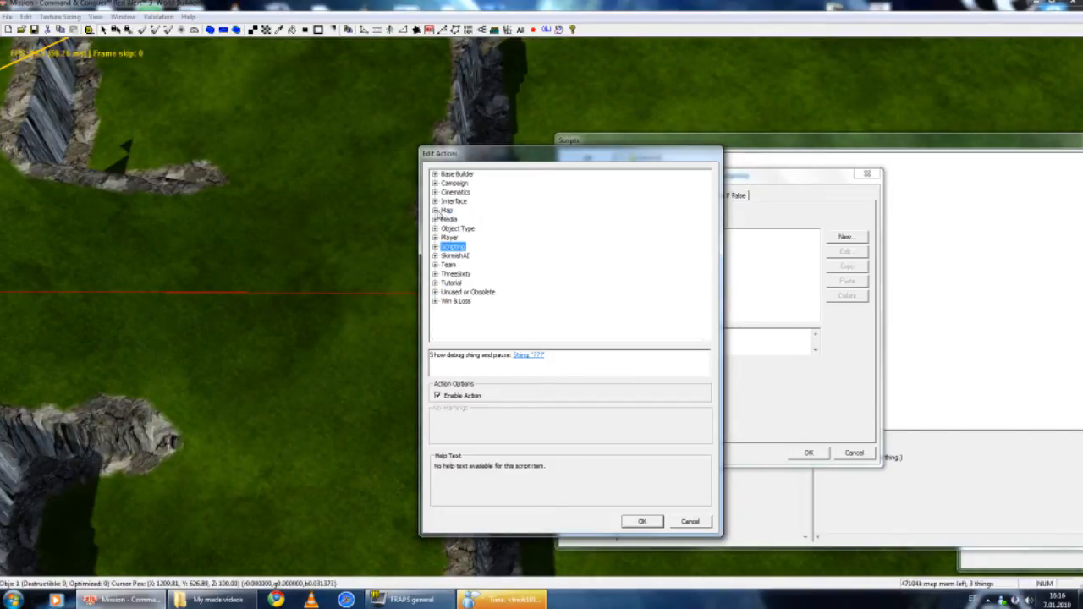
Step: Examine the Media category's Video and Audio action groups
{"action": "left_click", "coordinate": [435, 219]}
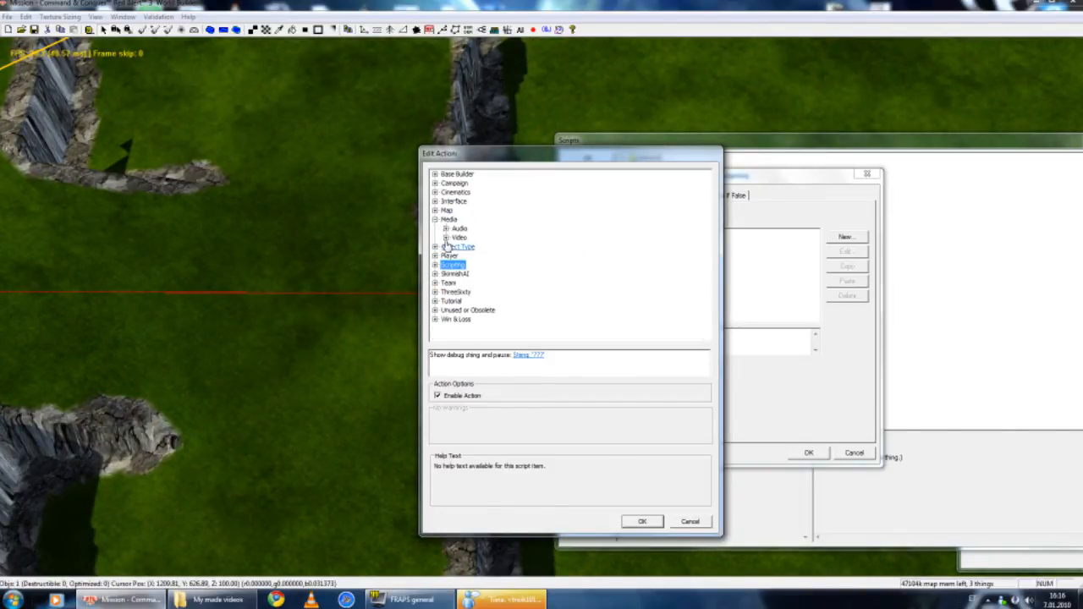
{"action": "left_click", "coordinate": [445, 238]}
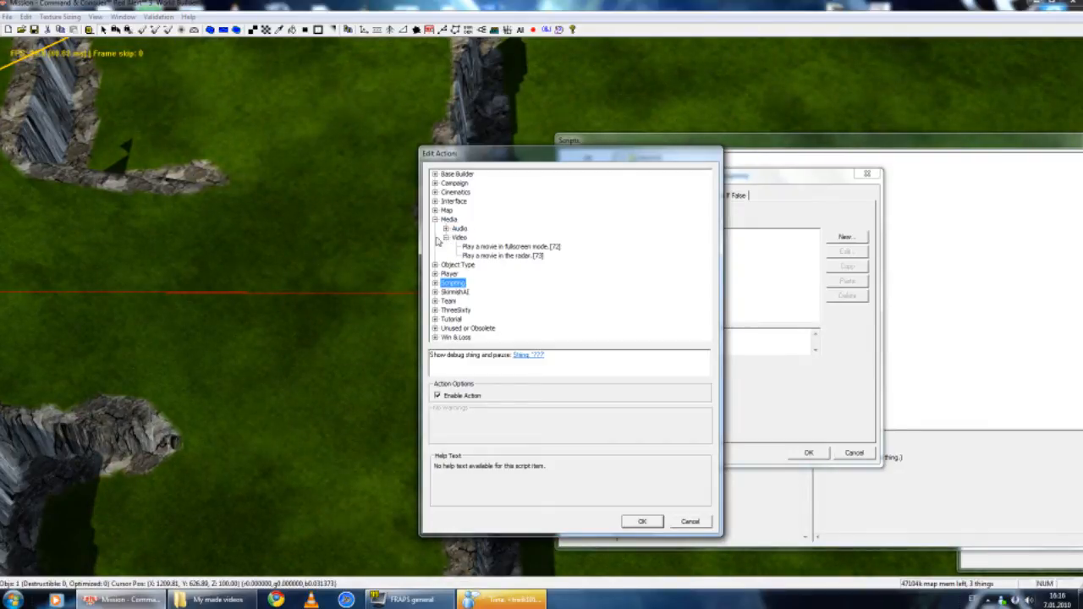
{"action": "left_click", "coordinate": [446, 237]}
{"action": "left_click", "coordinate": [446, 238]}
{"action": "left_click", "coordinate": [445, 237]}
{"action": "left_click", "coordinate": [446, 228]}
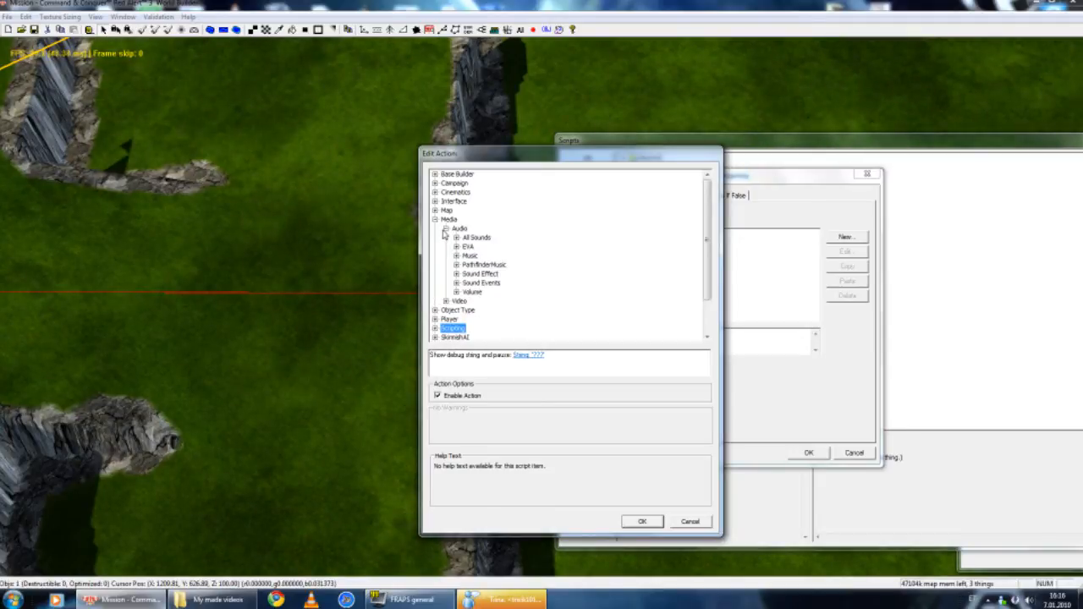
{"action": "left_click", "coordinate": [446, 229]}
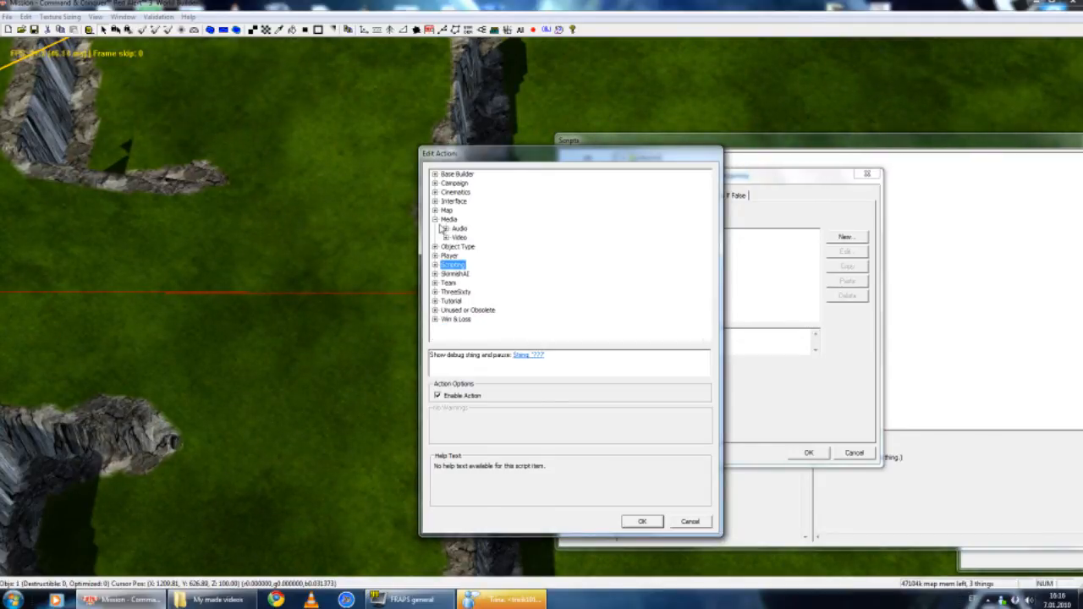
{"action": "left_click", "coordinate": [435, 220]}
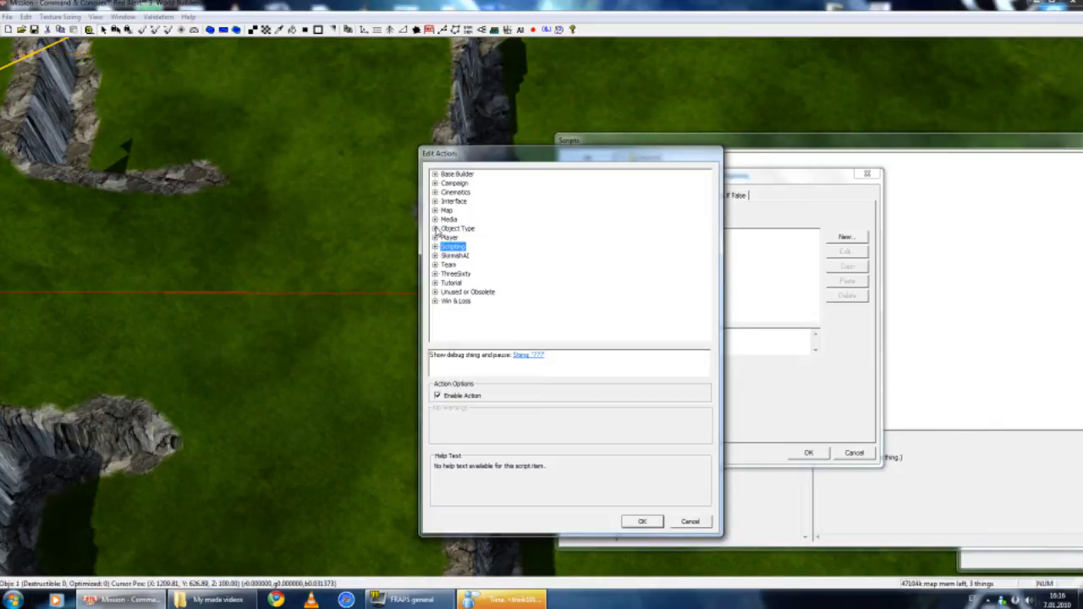
Step: Expand the Object Type category and look through its action groups
{"action": "left_click", "coordinate": [435, 229]}
{"action": "left_click", "coordinate": [435, 229]}
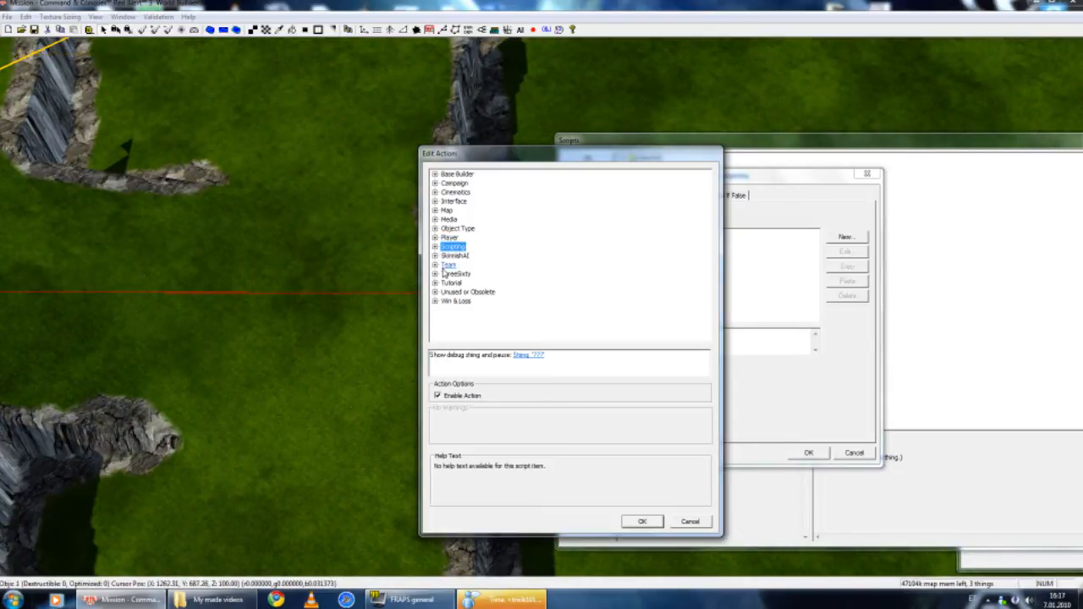
{"action": "left_click", "coordinate": [455, 229]}
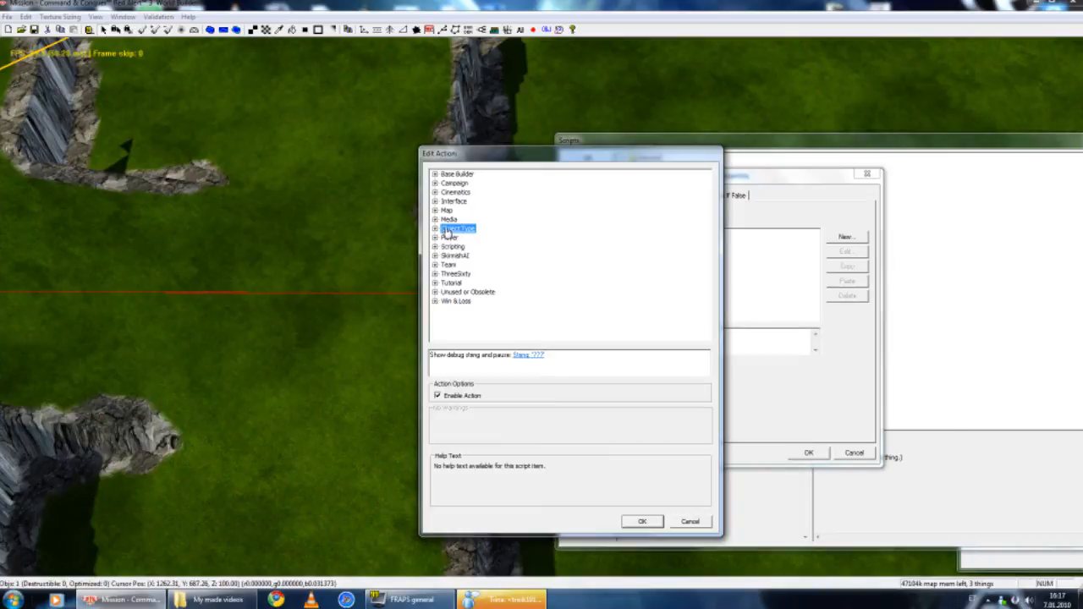
{"action": "left_click", "coordinate": [435, 228]}
{"action": "scroll", "coordinate": [448, 225], "scroll_direction": "down", "scroll_amount": 1}
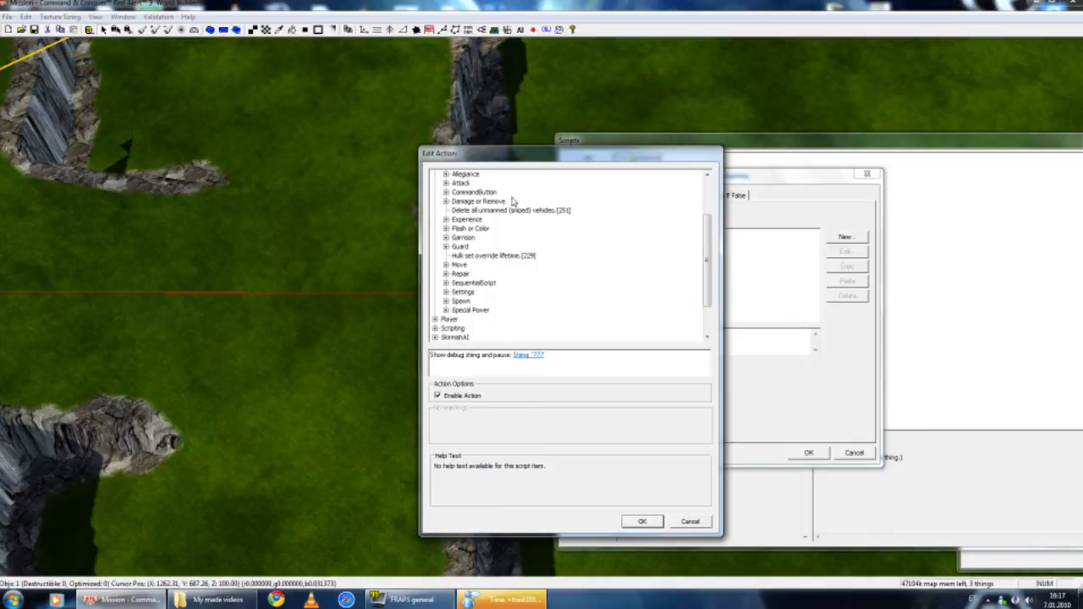
{"action": "scroll", "coordinate": [512, 200], "scroll_direction": "up", "scroll_amount": 1}
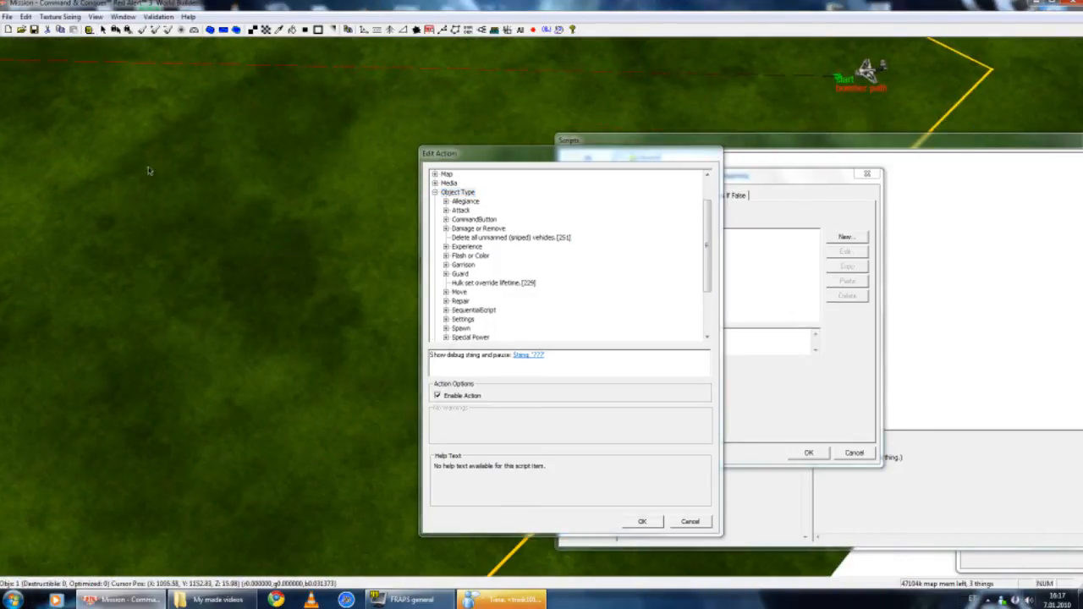
Step: Review the Object Type groups further, including the Move group's actions
{"action": "right_click_drag", "start_coordinate": [711, 62], "coordinate": [996, 228]}
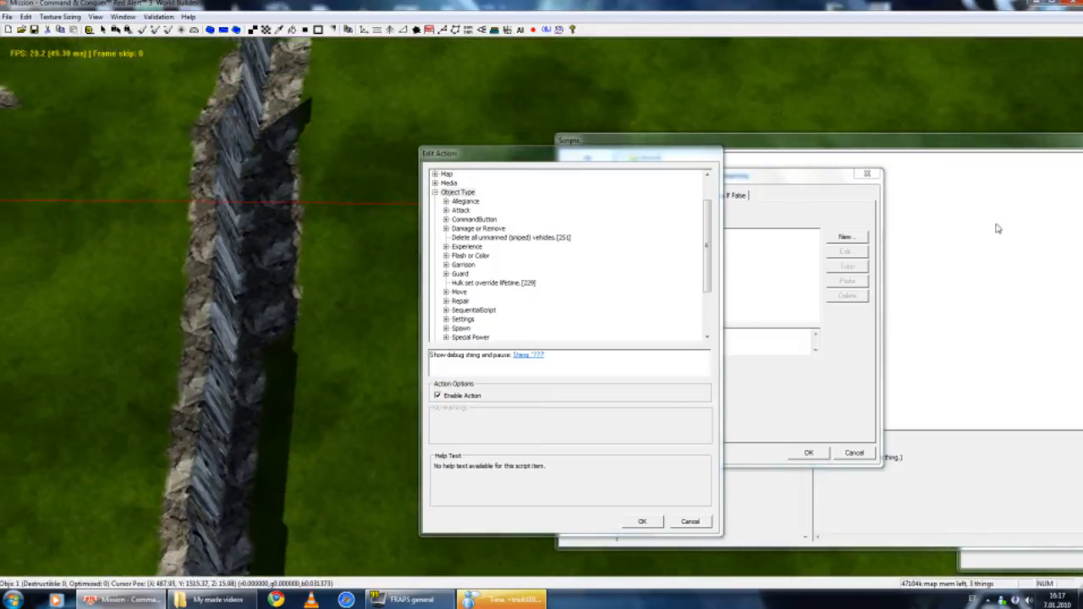
{"action": "left_click", "coordinate": [473, 195]}
{"action": "scroll", "coordinate": [472, 204], "scroll_direction": "down", "scroll_amount": 1}
{"action": "scroll", "coordinate": [471, 209], "scroll_direction": "up", "scroll_amount": 1}
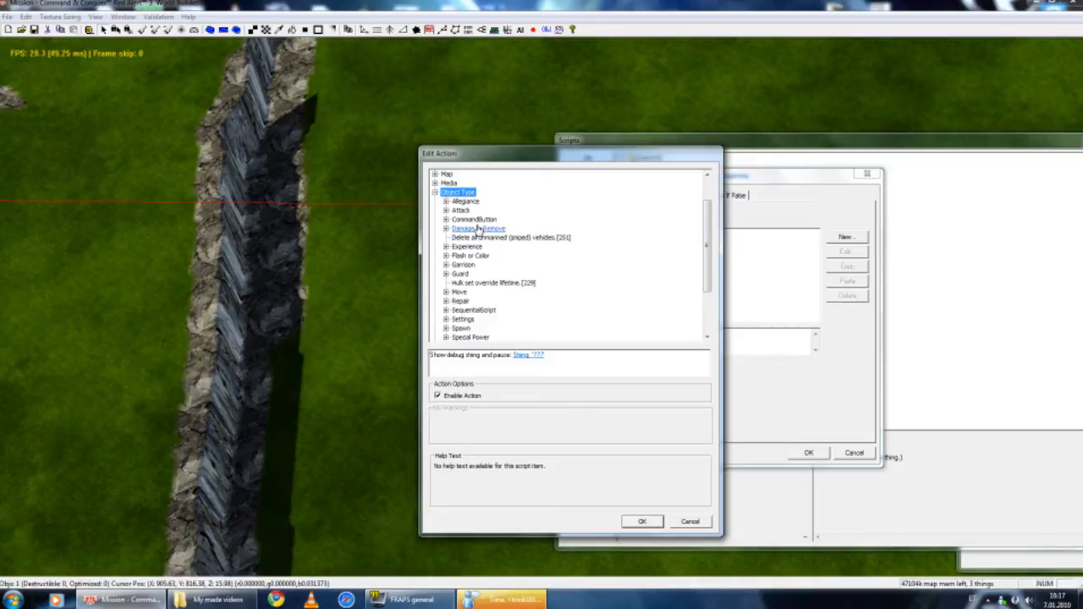
{"action": "scroll", "coordinate": [469, 250], "scroll_direction": "down", "scroll_amount": 2}
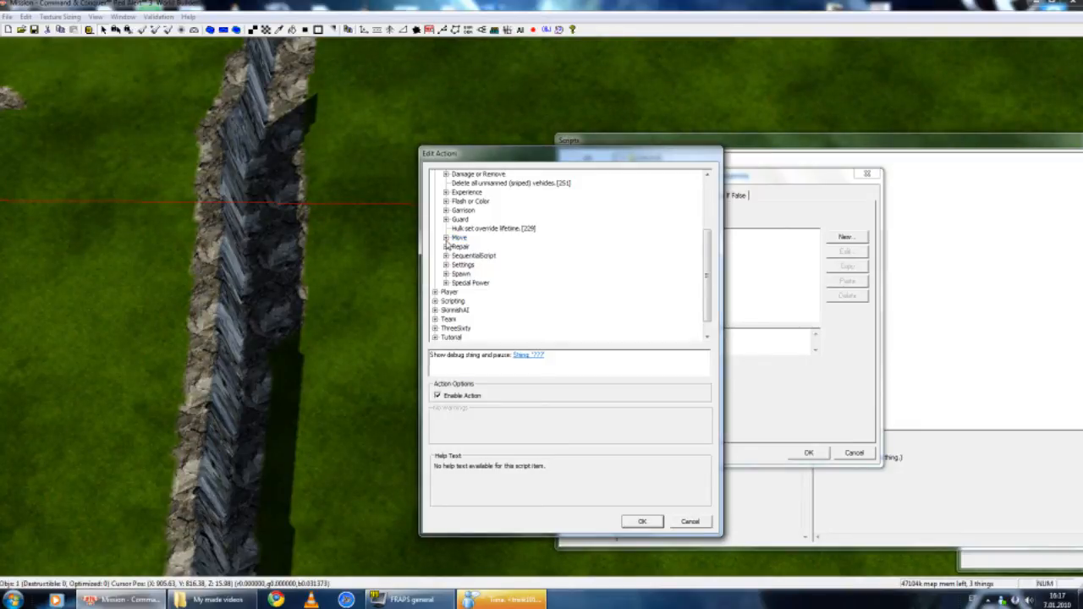
{"action": "left_click", "coordinate": [445, 239]}
{"action": "left_click", "coordinate": [446, 239]}
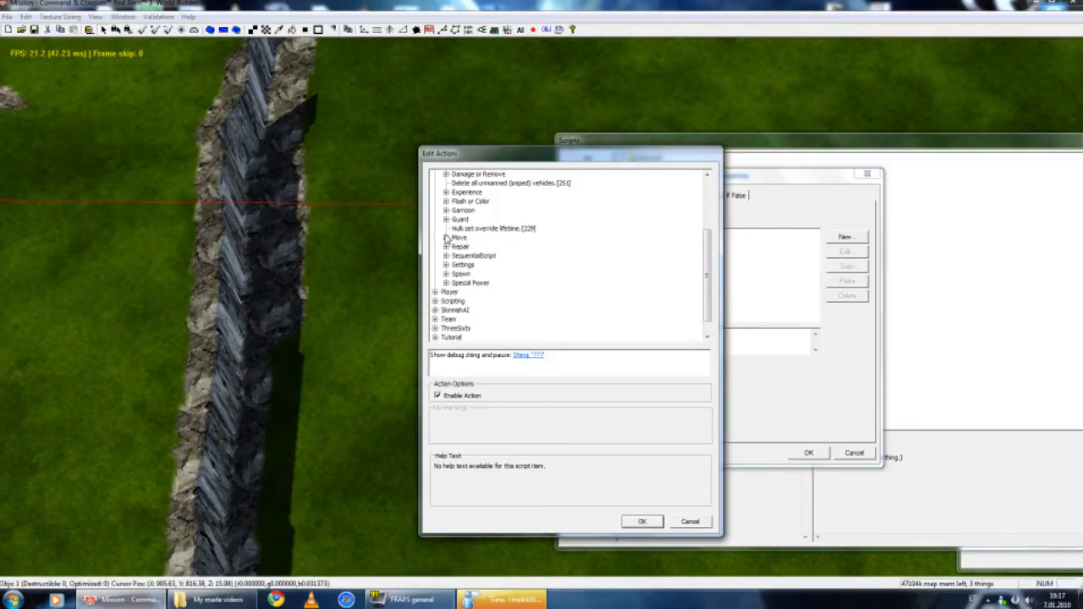
{"action": "scroll", "coordinate": [448, 271], "scroll_direction": "up", "scroll_amount": 1}
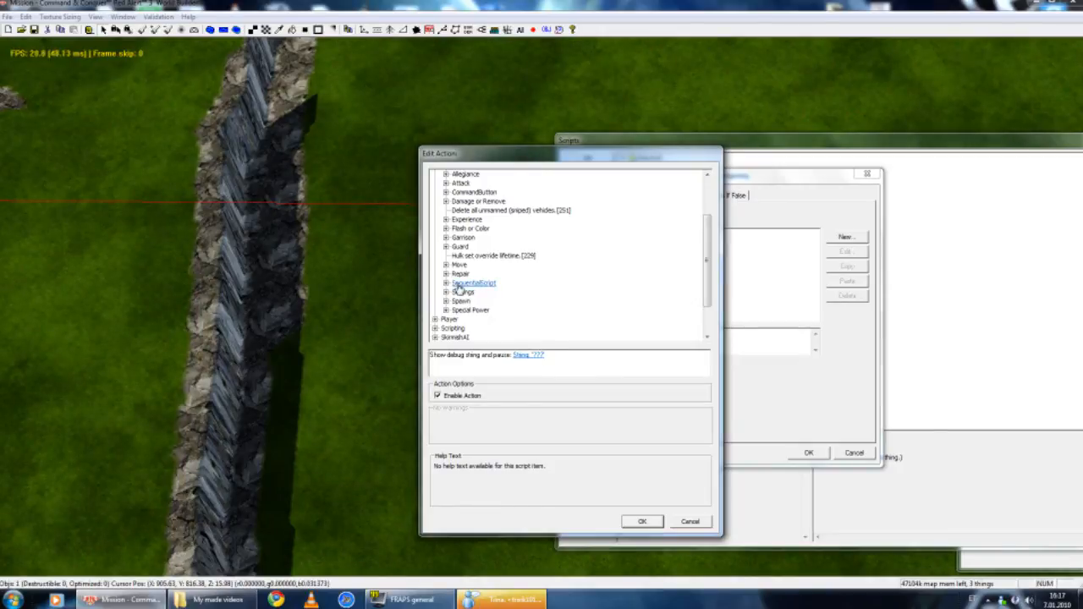
{"action": "scroll", "coordinate": [461, 289], "scroll_direction": "up", "scroll_amount": 2}
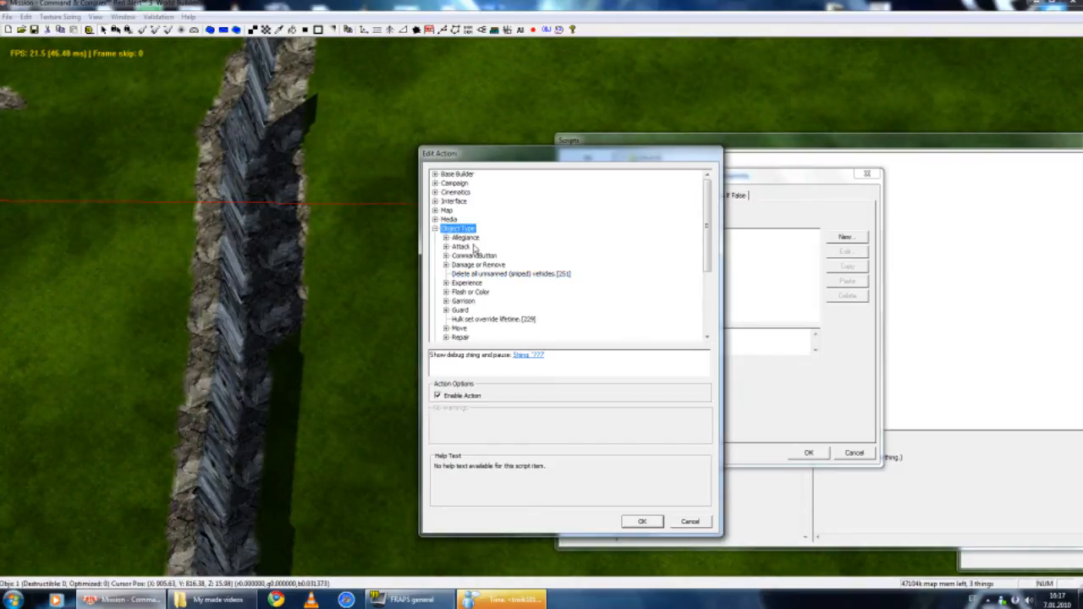
Step: Examine the Player category's Money, Garrison and Build action groups
{"action": "left_click", "coordinate": [435, 228]}
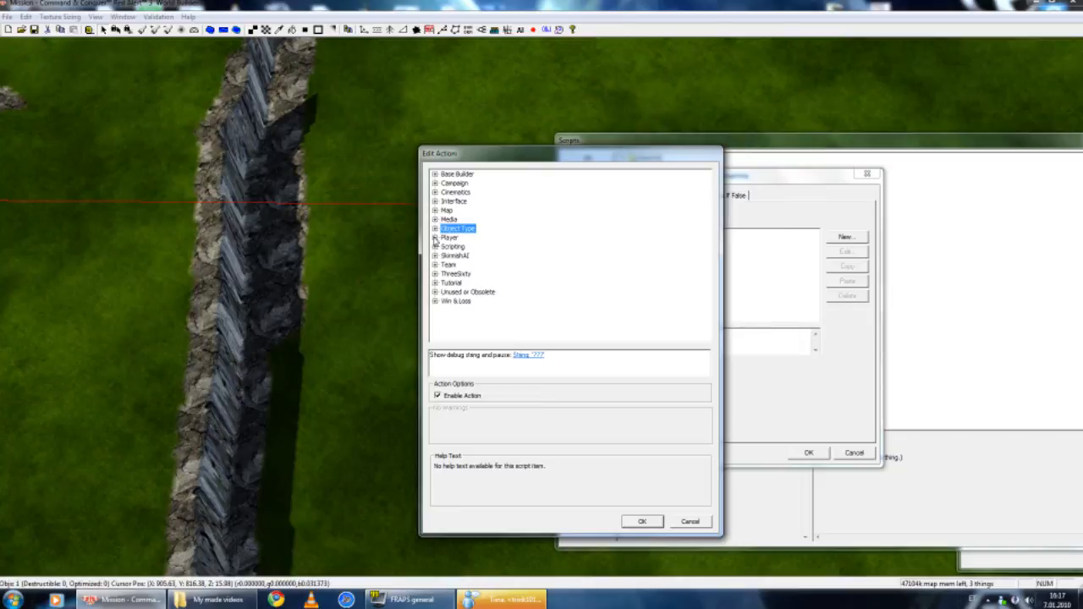
{"action": "left_click", "coordinate": [435, 237]}
{"action": "scroll", "coordinate": [491, 271], "scroll_direction": "down", "scroll_amount": 1}
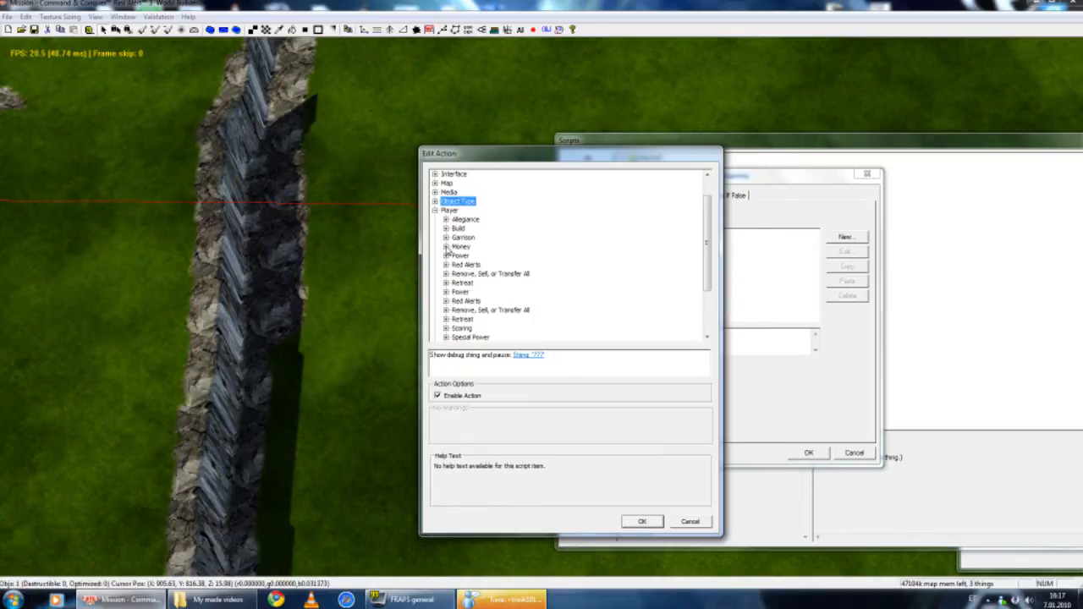
{"action": "left_click", "coordinate": [446, 246]}
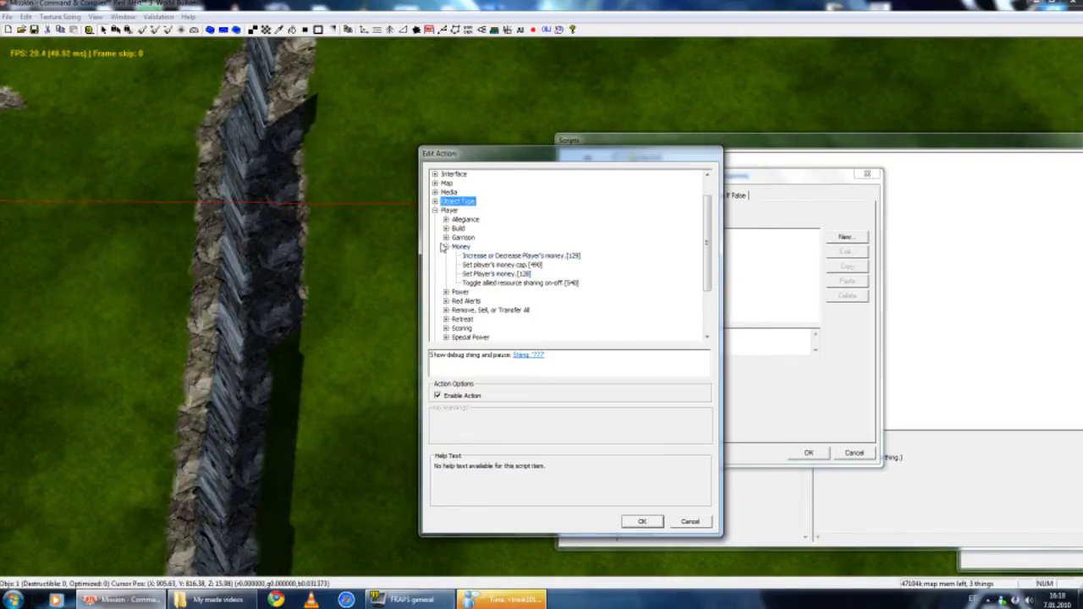
{"action": "left_click", "coordinate": [446, 246]}
{"action": "left_click", "coordinate": [446, 237]}
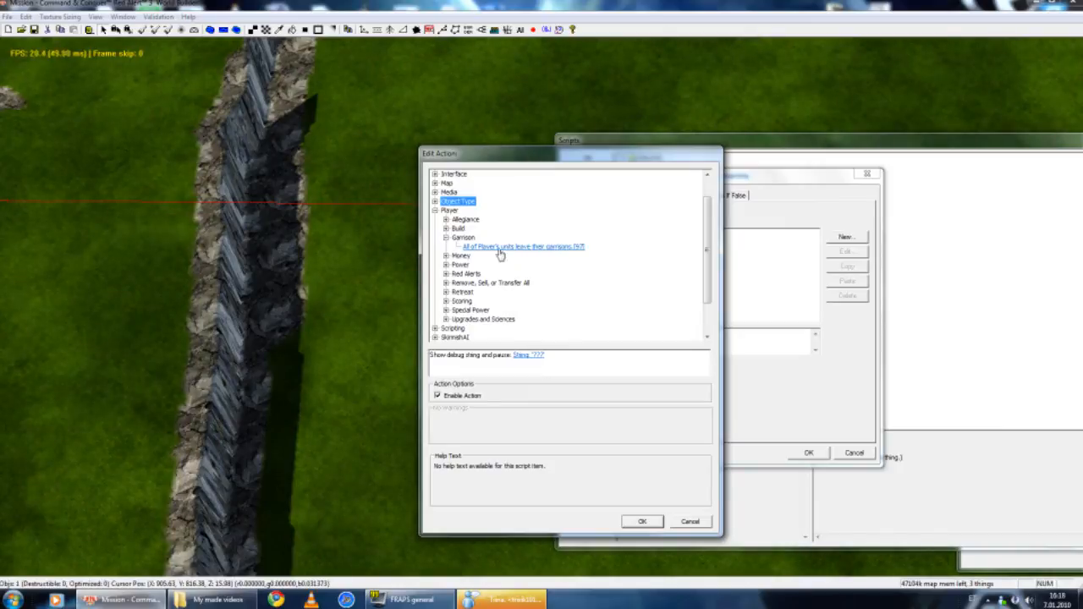
{"action": "left_click", "coordinate": [445, 237]}
{"action": "left_click", "coordinate": [446, 229]}
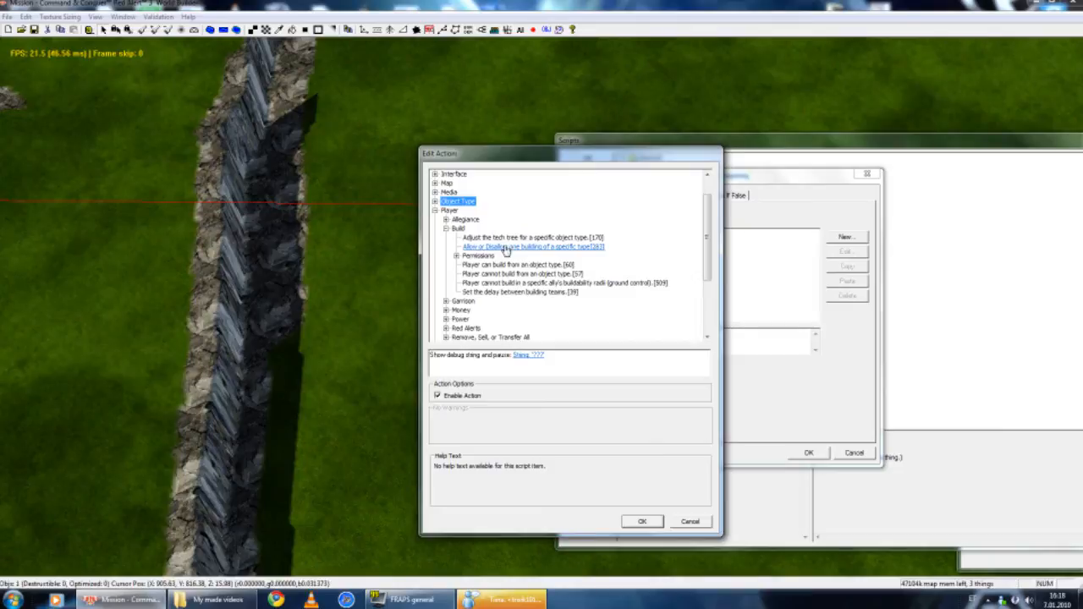
{"action": "left_click", "coordinate": [446, 228]}
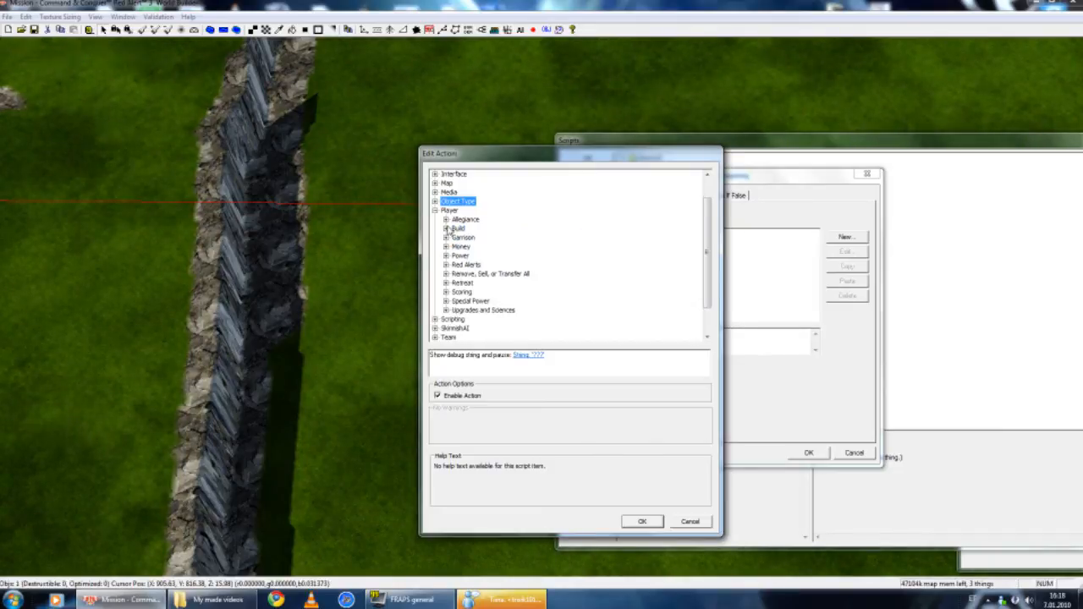
Step: Look through the Player category's Special Power, Remove, Sell, or Transfer All, and Power action groups
{"action": "left_click", "coordinate": [445, 302]}
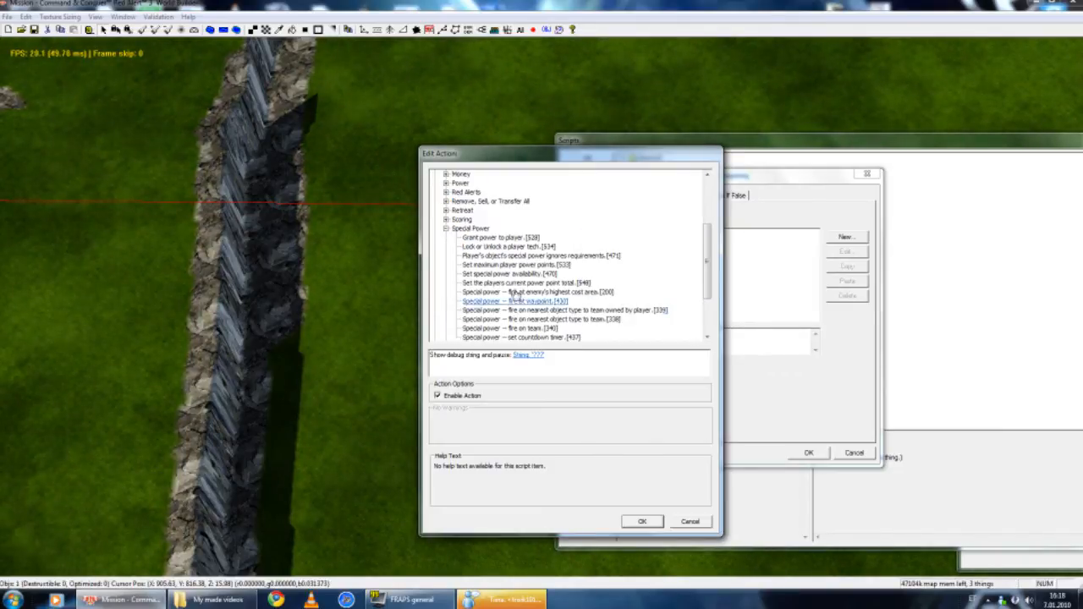
{"action": "left_click", "coordinate": [445, 234]}
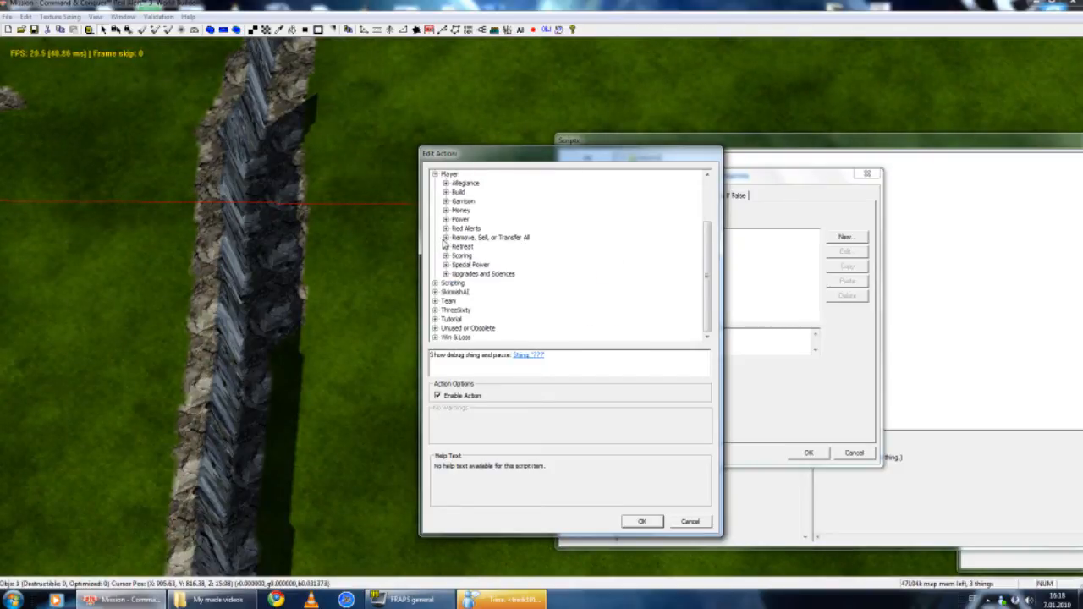
{"action": "left_click", "coordinate": [445, 237]}
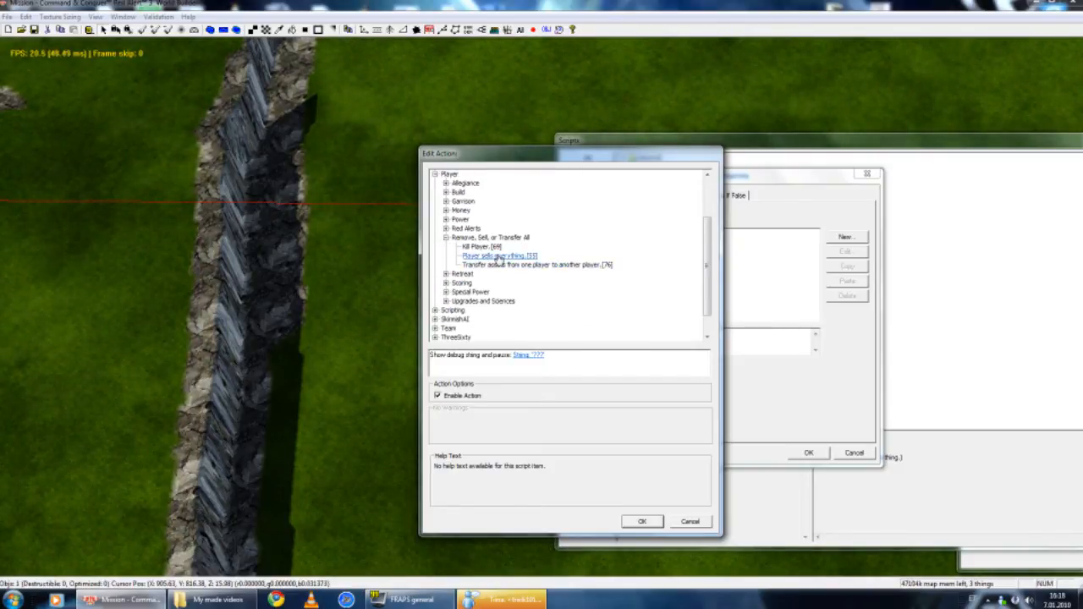
{"action": "left_click", "coordinate": [446, 237]}
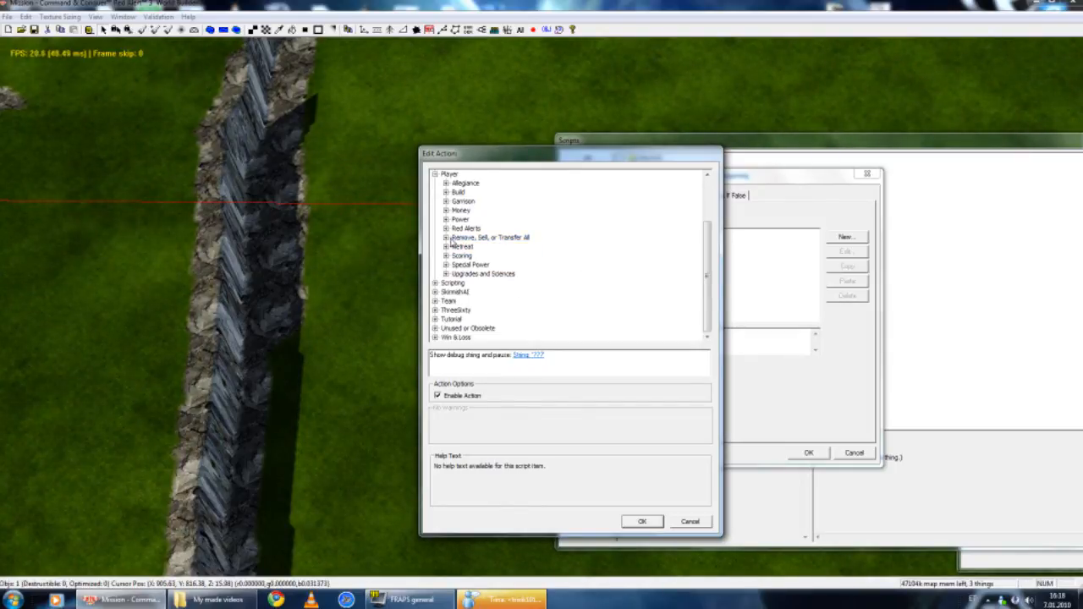
{"action": "left_click", "coordinate": [446, 219]}
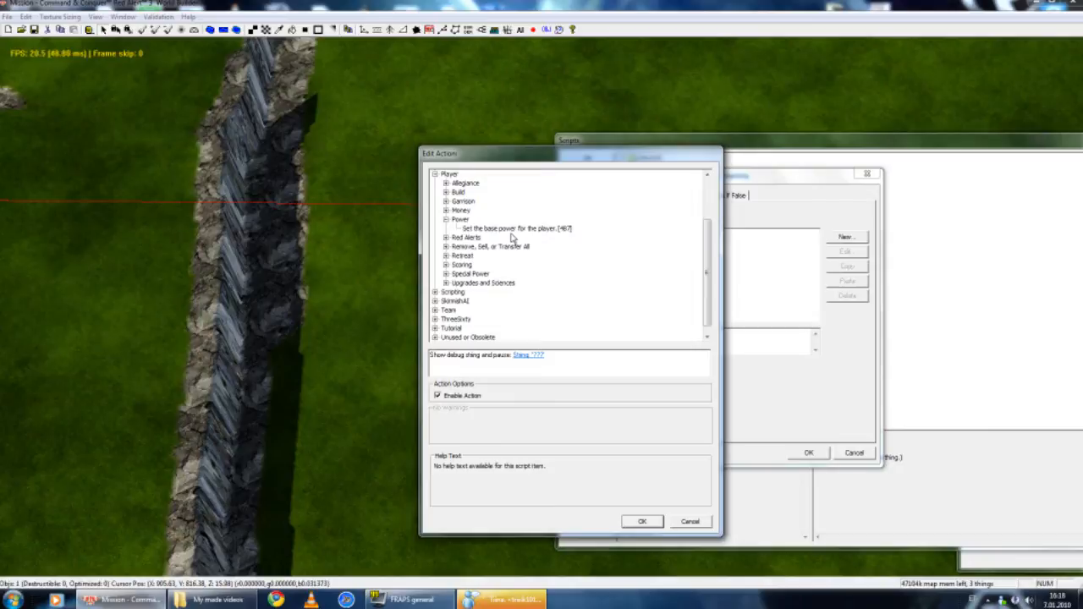
{"action": "left_click", "coordinate": [445, 219]}
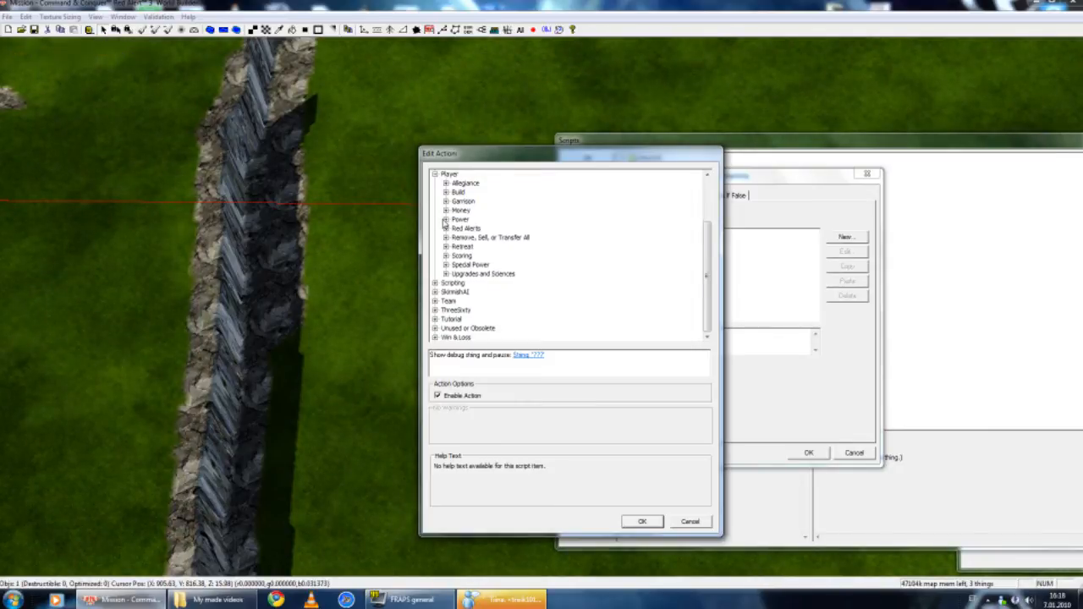
{"action": "scroll", "coordinate": [442, 220], "scroll_direction": "up", "scroll_amount": 1}
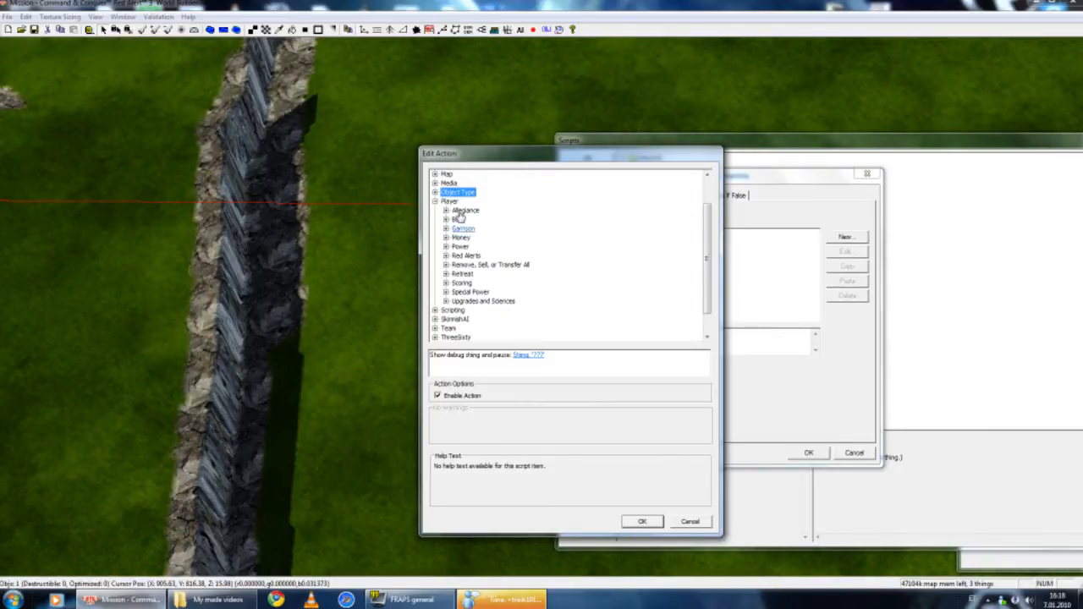
Step: Review the Scripting category's actions, including its Debug group
{"action": "left_click", "coordinate": [435, 200]}
{"action": "left_click", "coordinate": [435, 245]}
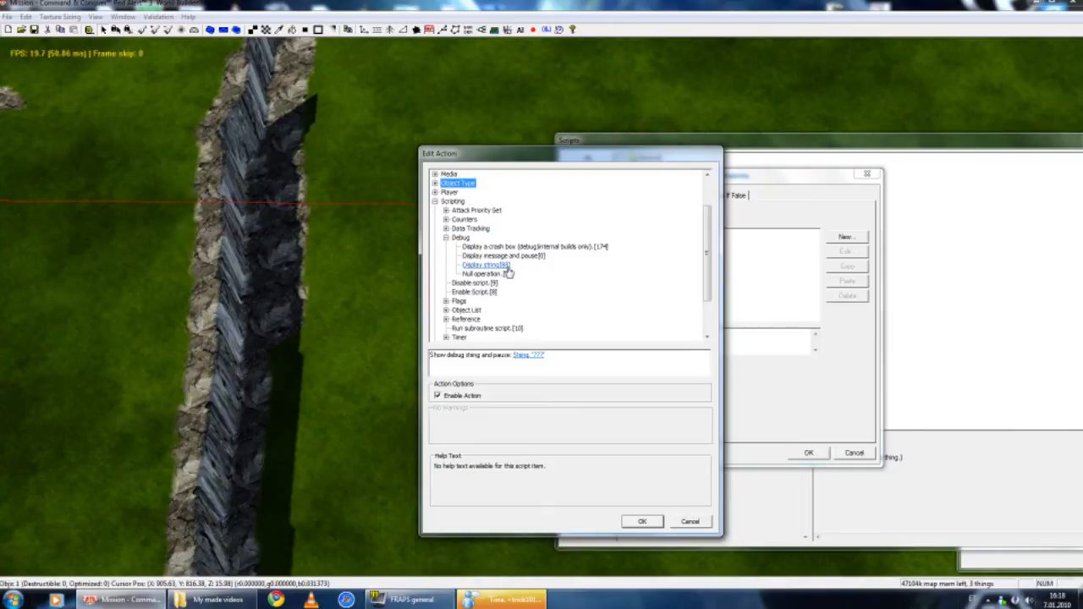
{"action": "double_click", "coordinate": [463, 241]}
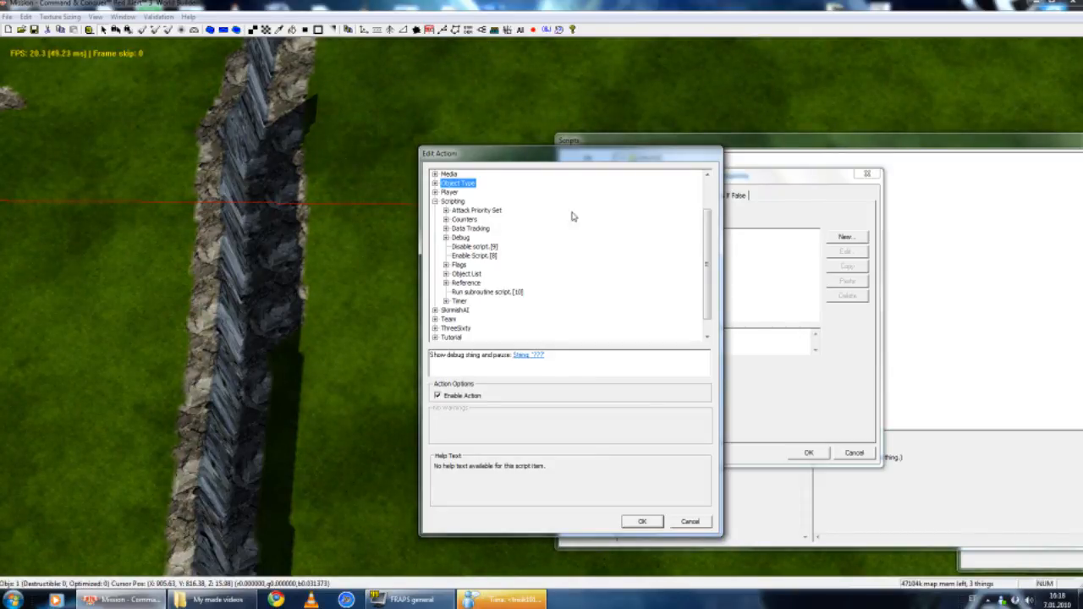
{"action": "scroll", "coordinate": [583, 263], "scroll_direction": "up", "scroll_amount": 1}
{"action": "left_click", "coordinate": [435, 230]}
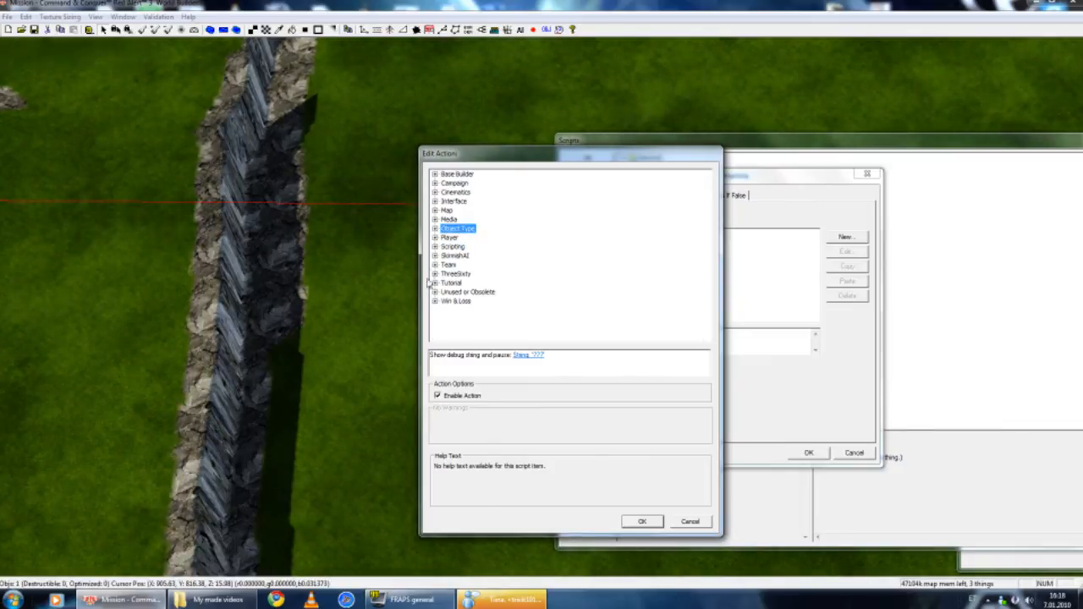
Step: Look through the actions in the ThreeSixty and Tutorial categories
{"action": "left_click", "coordinate": [435, 274]}
{"action": "left_click", "coordinate": [434, 274]}
{"action": "left_click", "coordinate": [435, 282]}
{"action": "scroll", "coordinate": [464, 273], "scroll_direction": "up", "scroll_amount": 3}
{"action": "scroll", "coordinate": [464, 272], "scroll_direction": "down", "scroll_amount": 5}
{"action": "scroll", "coordinate": [465, 272], "scroll_direction": "up", "scroll_amount": 5}
{"action": "left_click", "coordinate": [435, 283]}
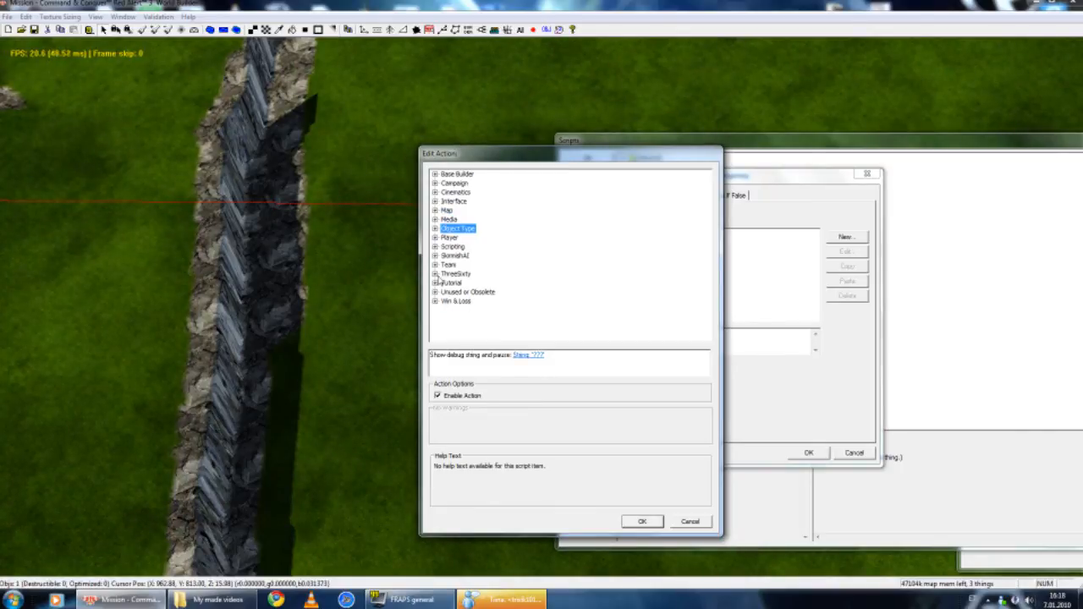
Step: Choose the Object Type Move action "Named object follow a waypoint path -- exactly" and check its unit parameter
{"action": "left_click", "coordinate": [436, 229]}
{"action": "scroll", "coordinate": [437, 233], "scroll_direction": "down", "scroll_amount": 2}
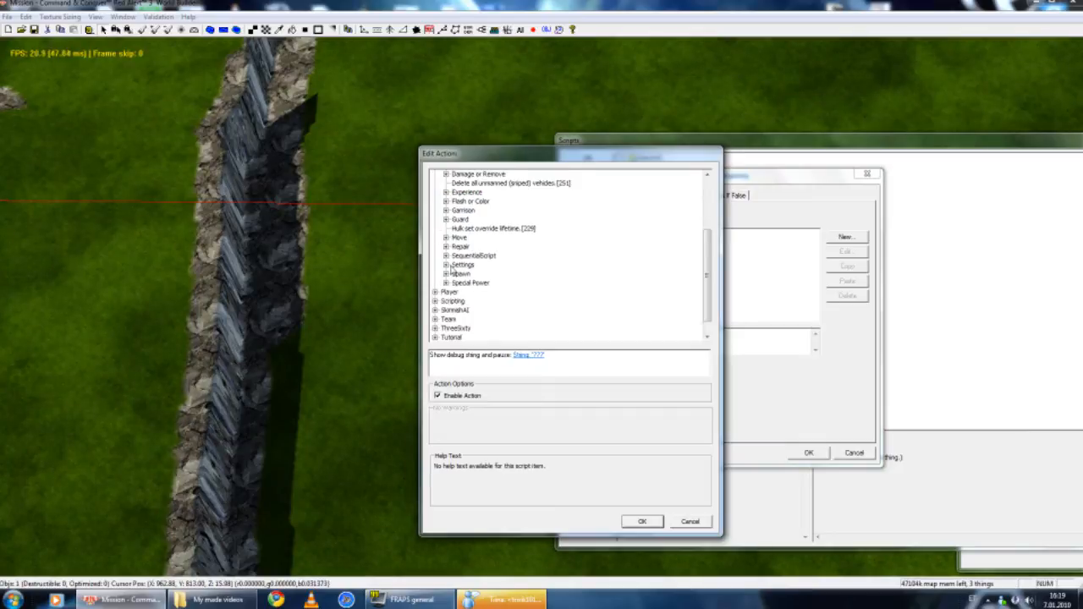
{"action": "left_click", "coordinate": [446, 239]}
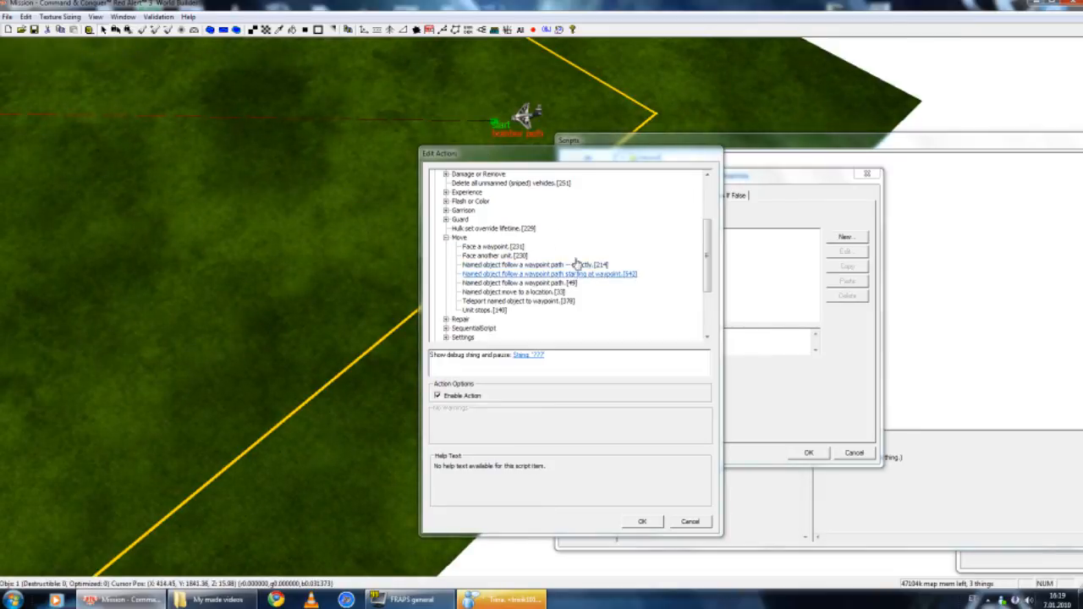
{"action": "right_click_drag", "start_coordinate": [331, 114], "coordinate": [404, 116]}
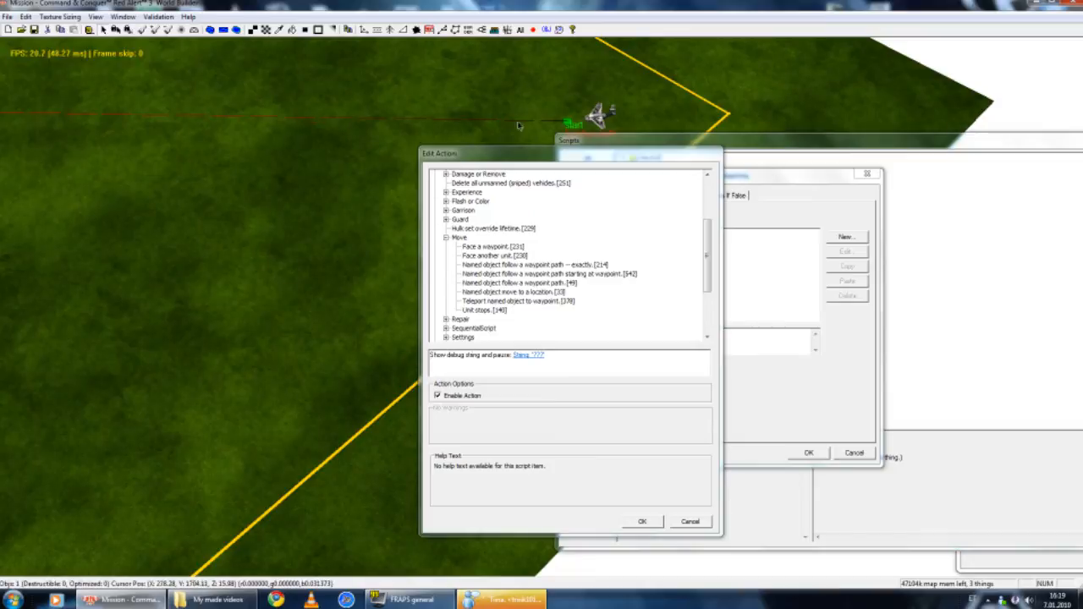
{"action": "left_click", "coordinate": [566, 264]}
{"action": "left_click_drag", "start_coordinate": [487, 153], "coordinate": [702, 186]}
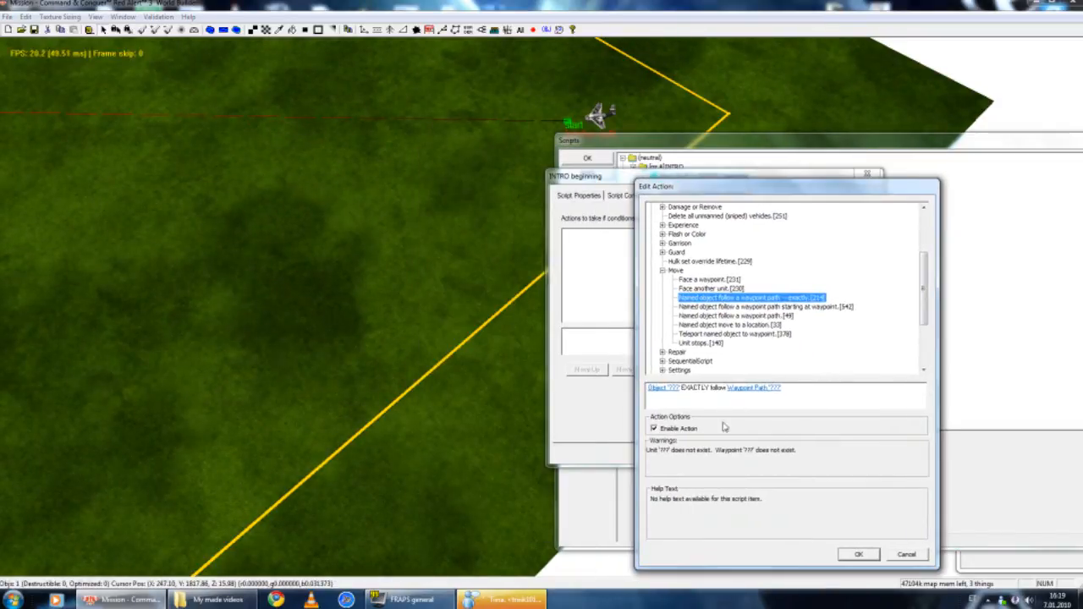
{"action": "left_click", "coordinate": [654, 388]}
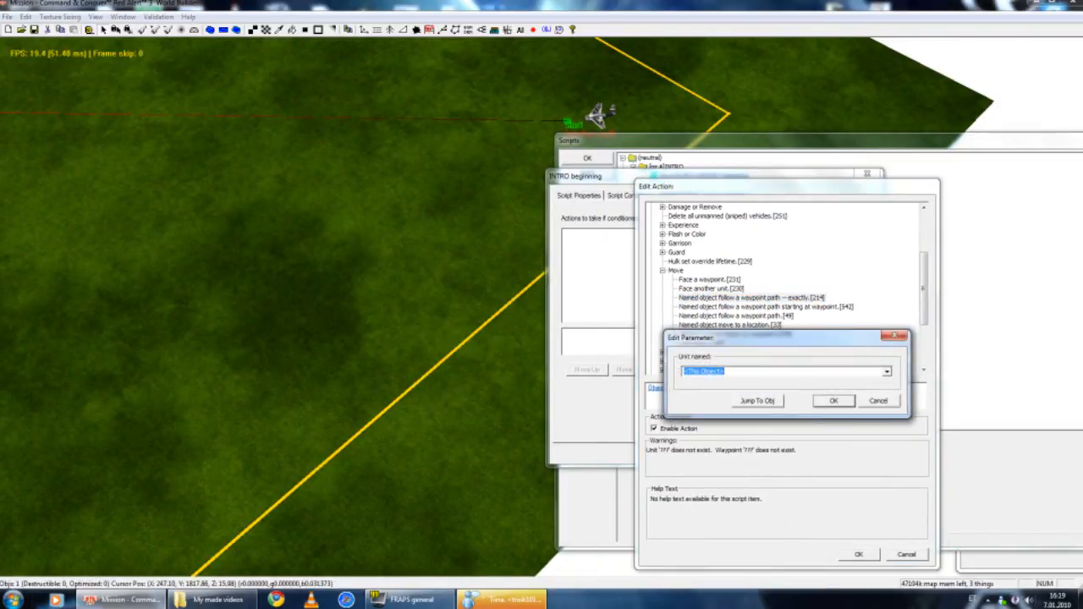
{"action": "left_click", "coordinate": [834, 400]}
Step: Select the aircraft at the Start waypoint of the bomber path and name it "bomber" in its object properties
{"action": "left_click", "coordinate": [599, 115]}
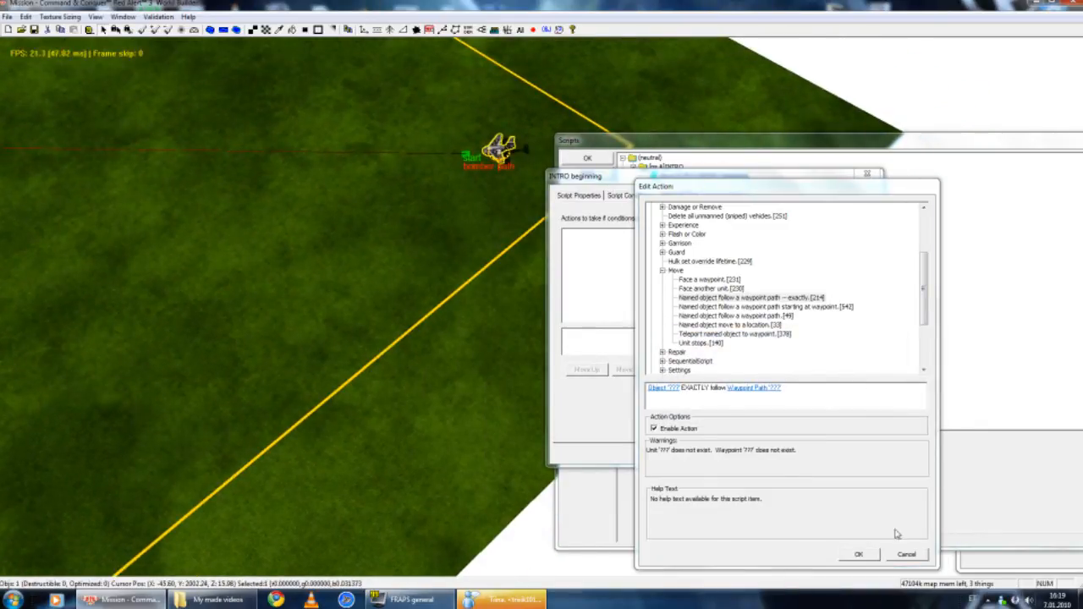
{"action": "left_click_drag", "start_coordinate": [781, 144], "coordinate": [790, 204]}
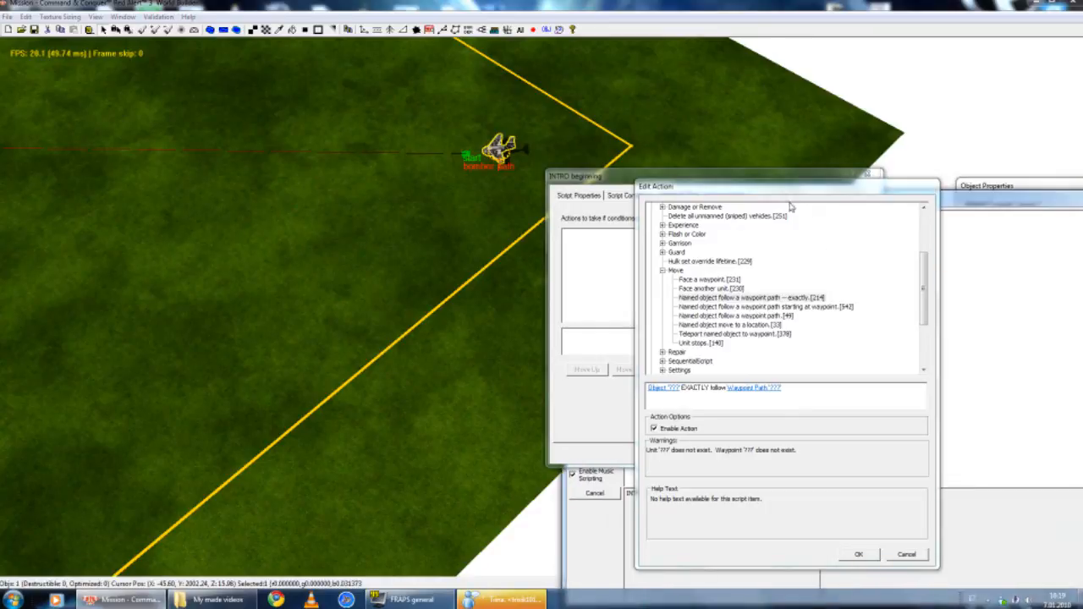
{"action": "left_click_drag", "start_coordinate": [995, 189], "coordinate": [104, 185]}
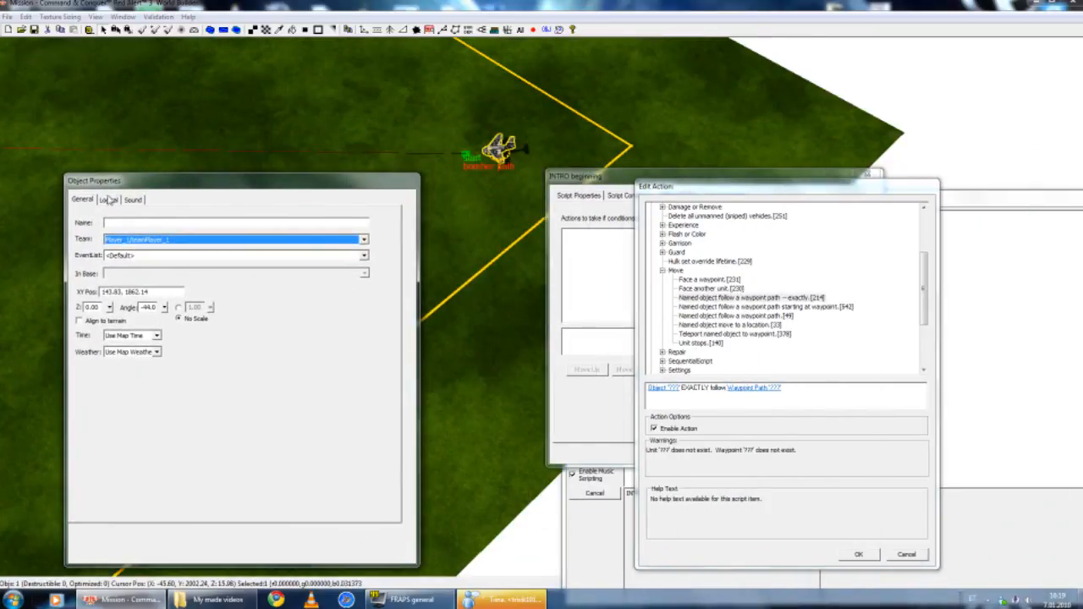
{"action": "right_click_drag", "start_coordinate": [352, 117], "coordinate": [331, 142]}
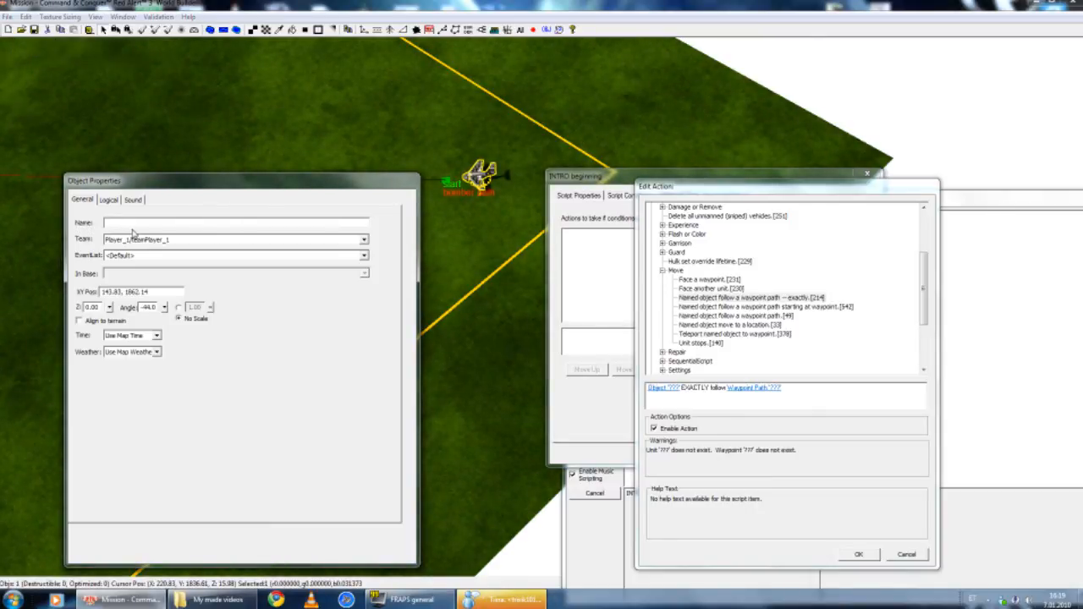
{"action": "type", "text": ".b"}
{"action": "type", "text": "mber"}
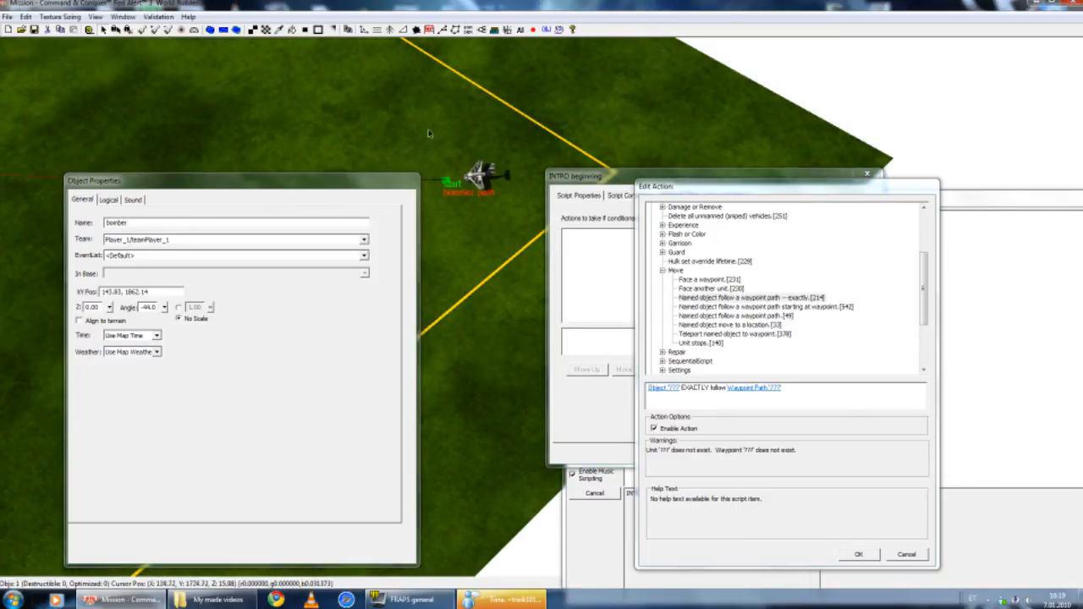